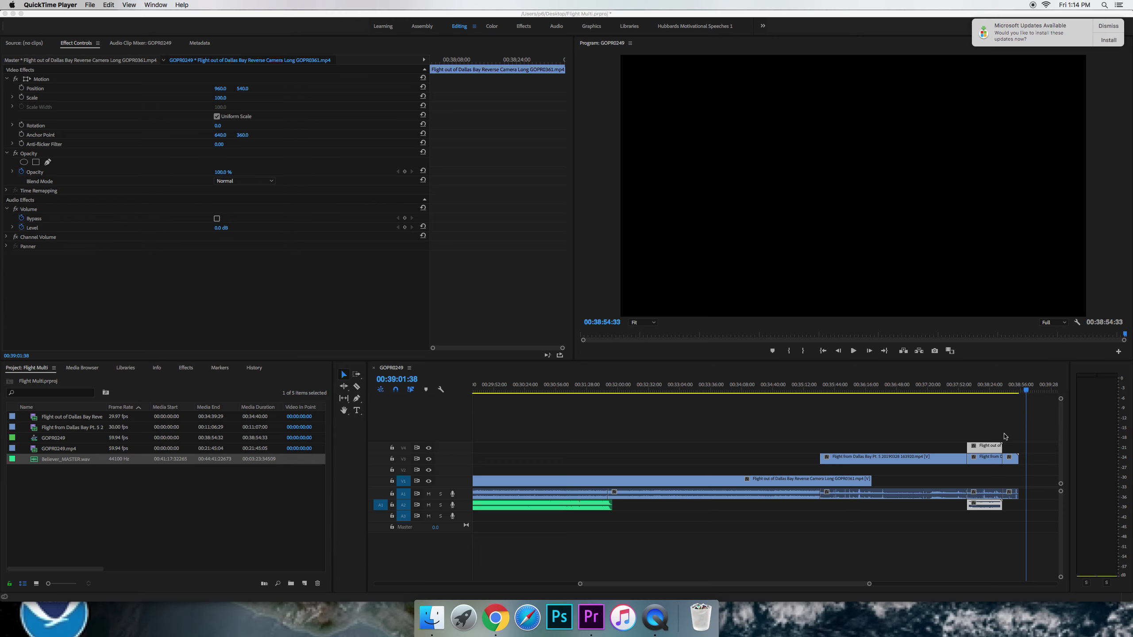
Split the Flight from Dallas Bay Pt. 5 clip on V3 at 00:36:22:05 with the Razor tool
click(943, 462)
double_click(941, 458)
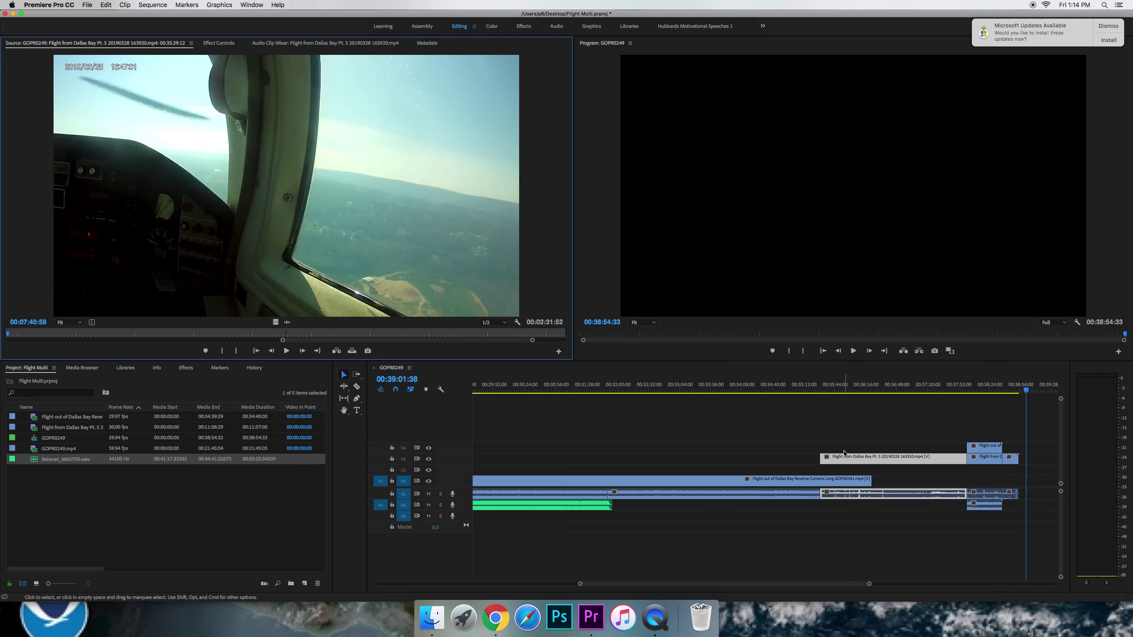
click(866, 432)
click(871, 393)
mouse_move(871, 393)
mouse_down()
mouse_move(856, 398)
mouse_move(873, 401)
mouse_up()
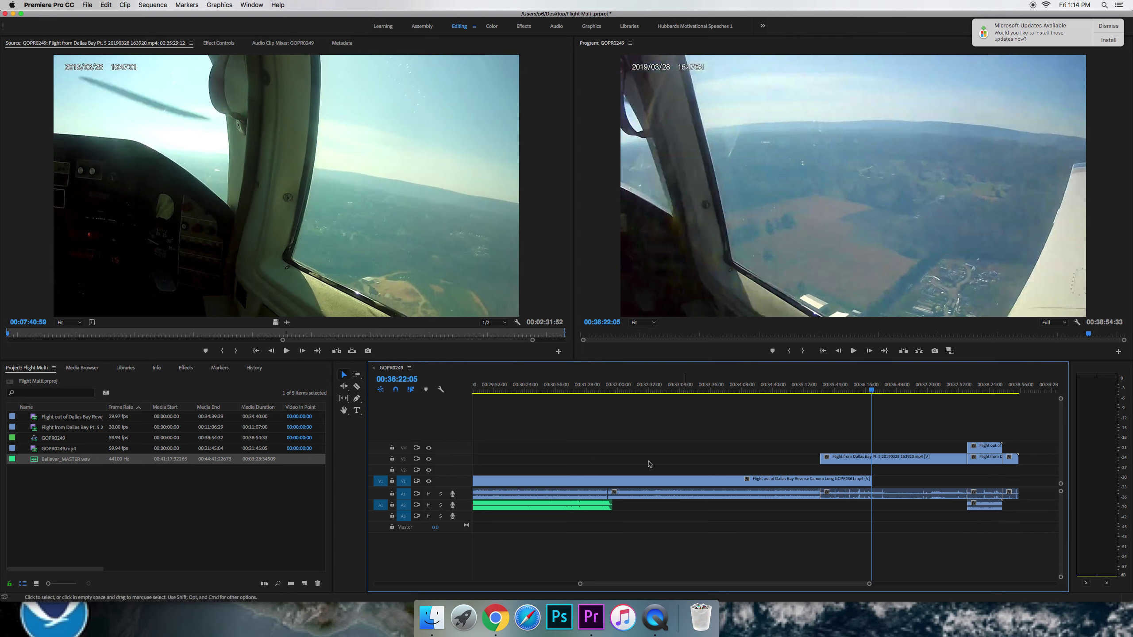
click(356, 389)
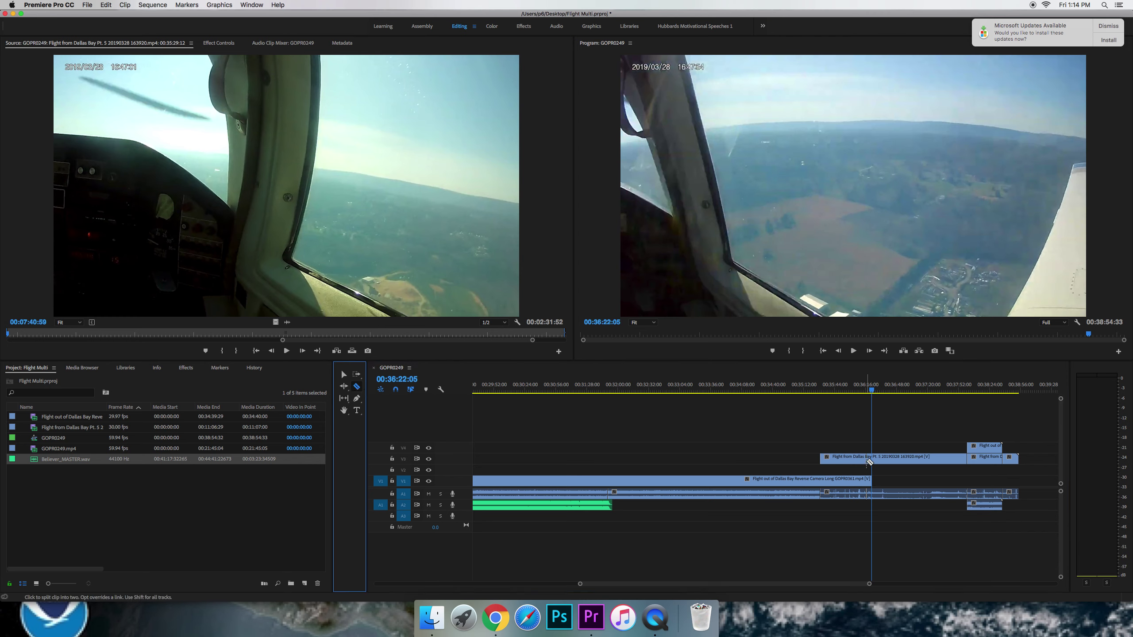
click(871, 463)
Lock the A1 audio track and select the Pt. 5 piece before the cut
click(343, 374)
click(394, 500)
click(392, 494)
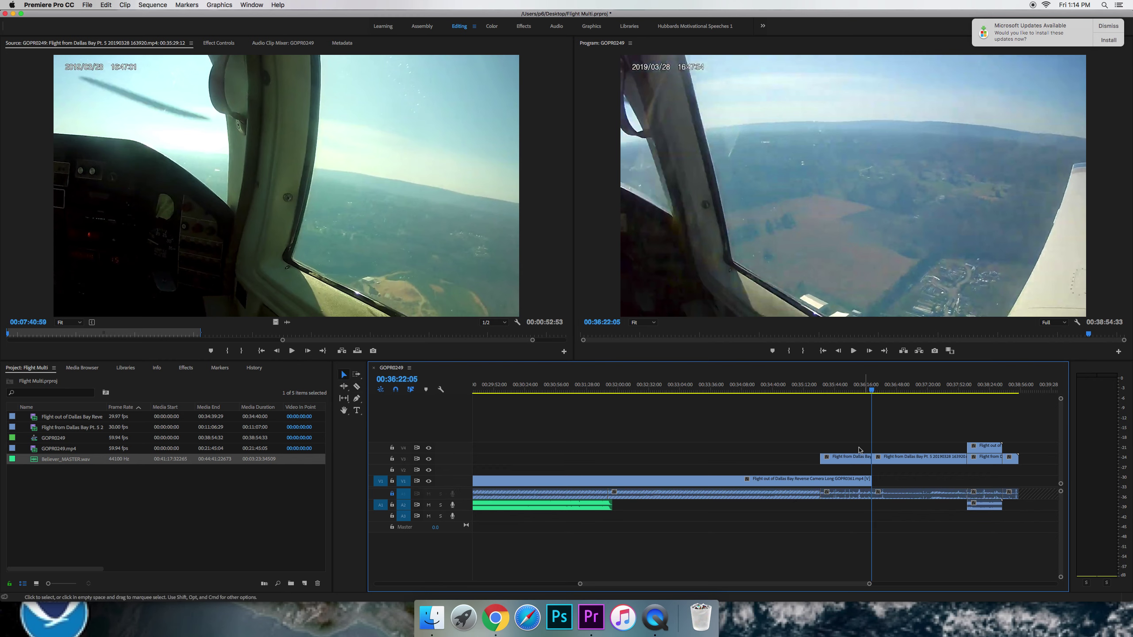
click(858, 461)
right_click(858, 462)
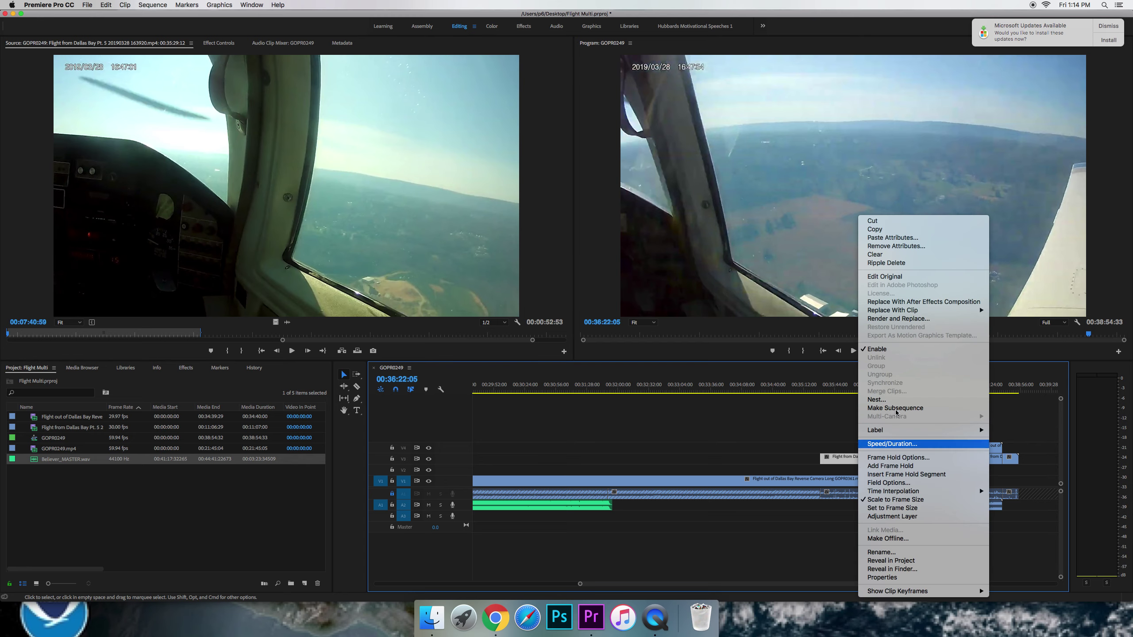
Cut the first Pt. 5 piece, move the rest to V1, and pull the end clips down and earlier
click(879, 222)
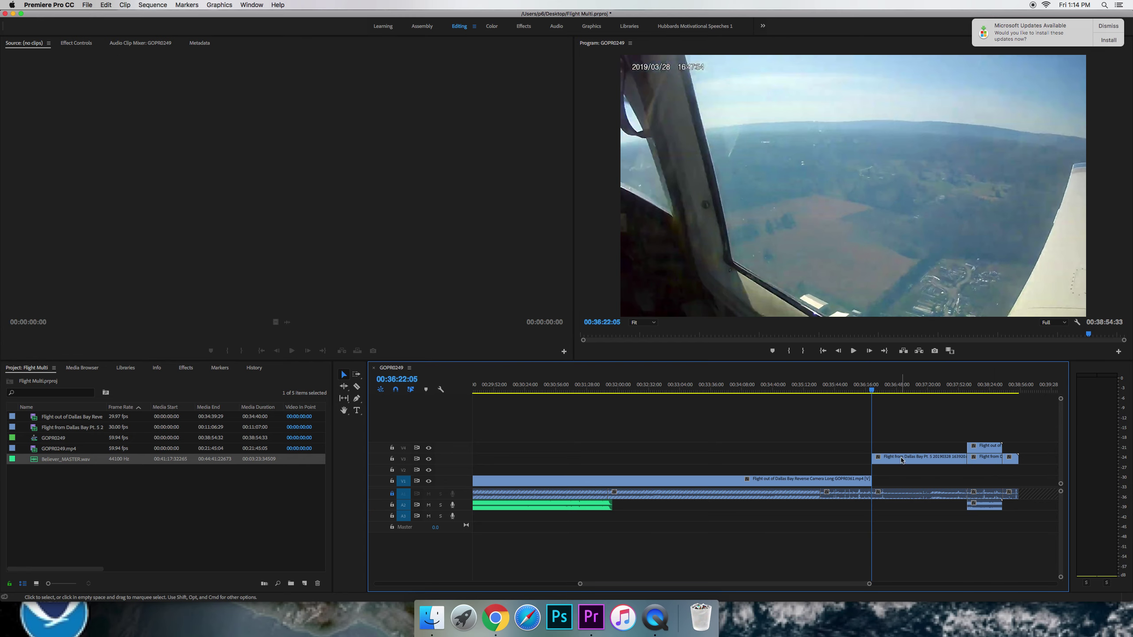
drag(901, 460, 902, 481)
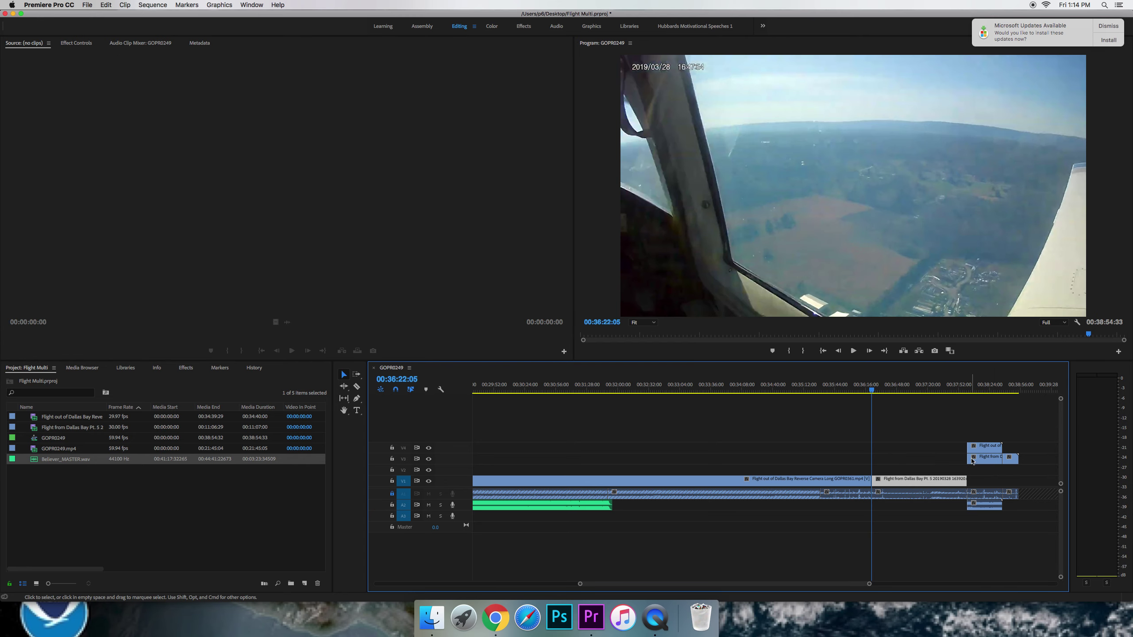
drag(976, 460, 978, 453)
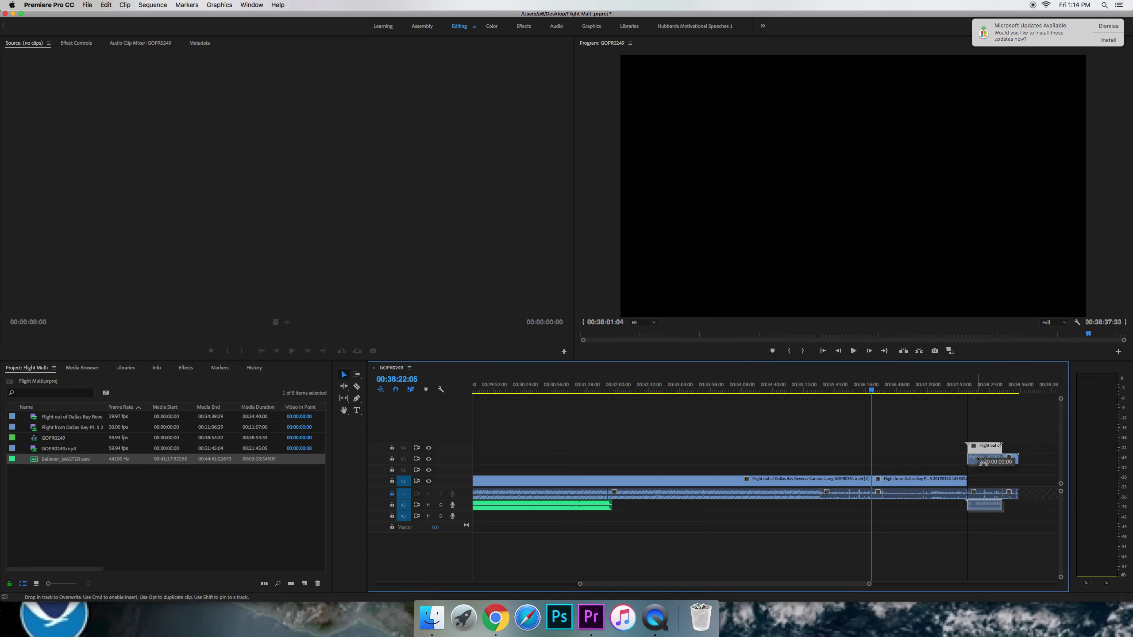
drag(979, 452, 1016, 508)
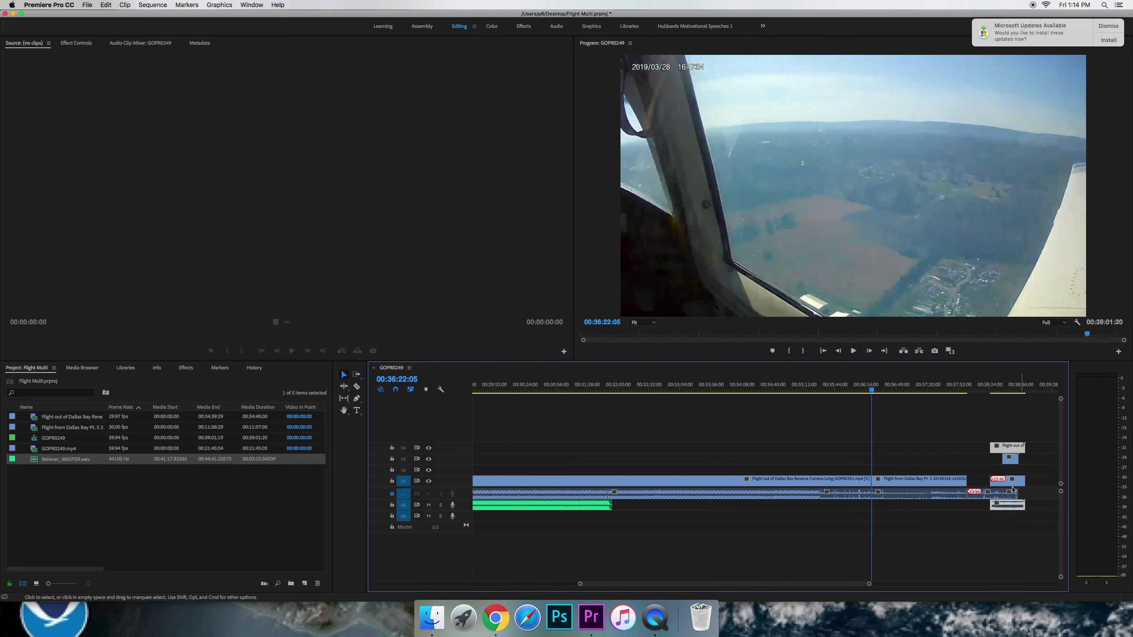
drag(1006, 457, 981, 462)
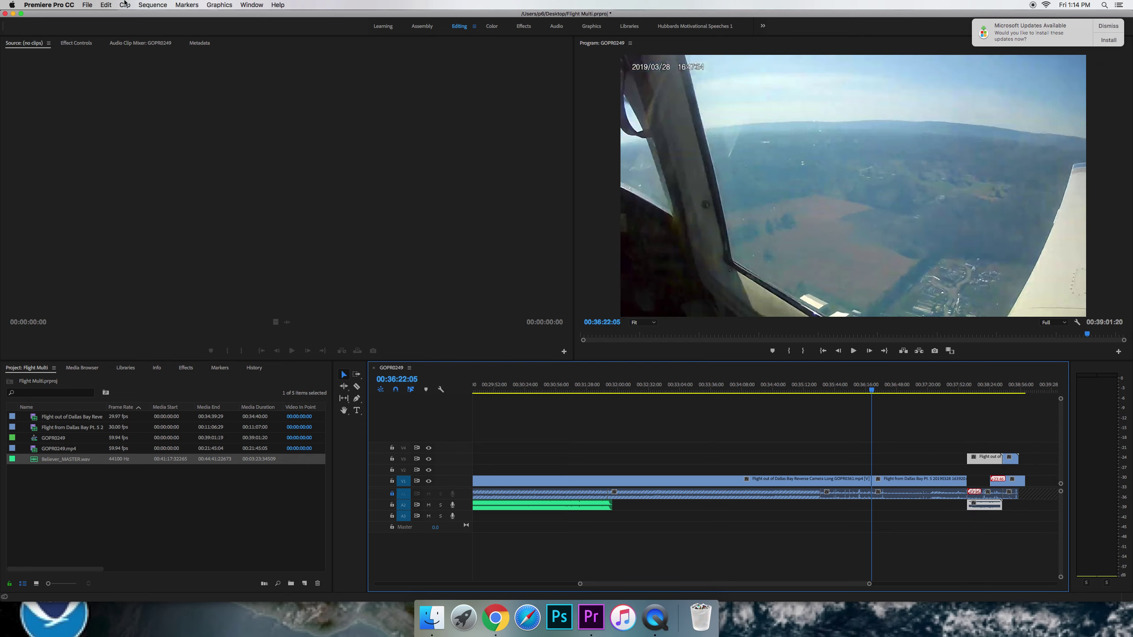
Undo the recent clip moves and move the Pt. 5 remainder down to V1 again
click(105, 5)
click(113, 15)
click(107, 5)
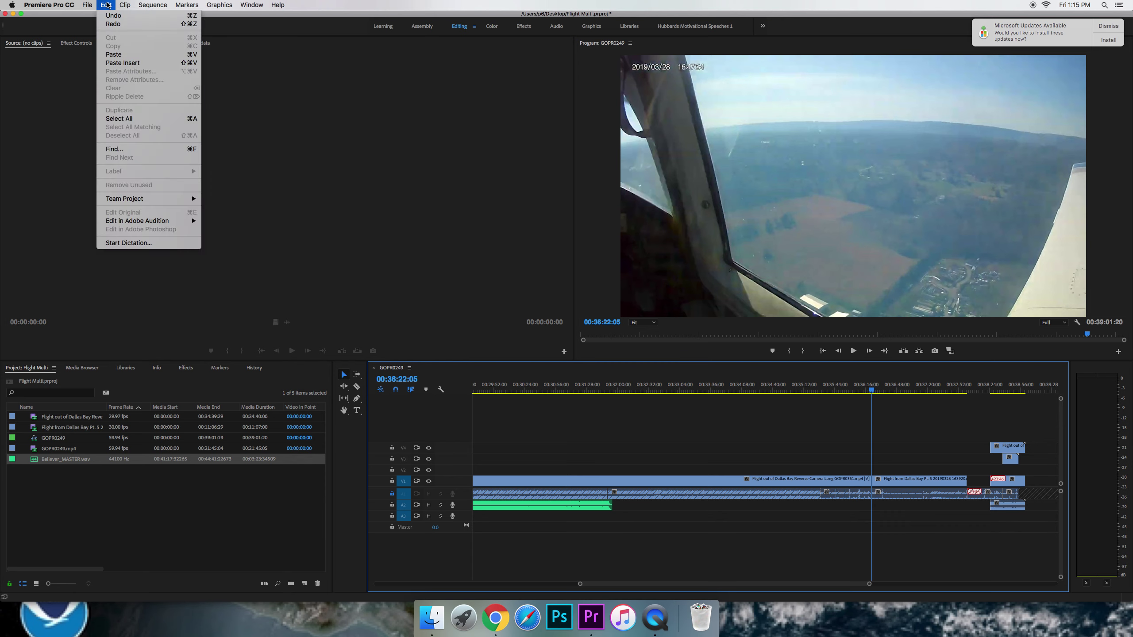
click(113, 17)
click(104, 4)
click(109, 18)
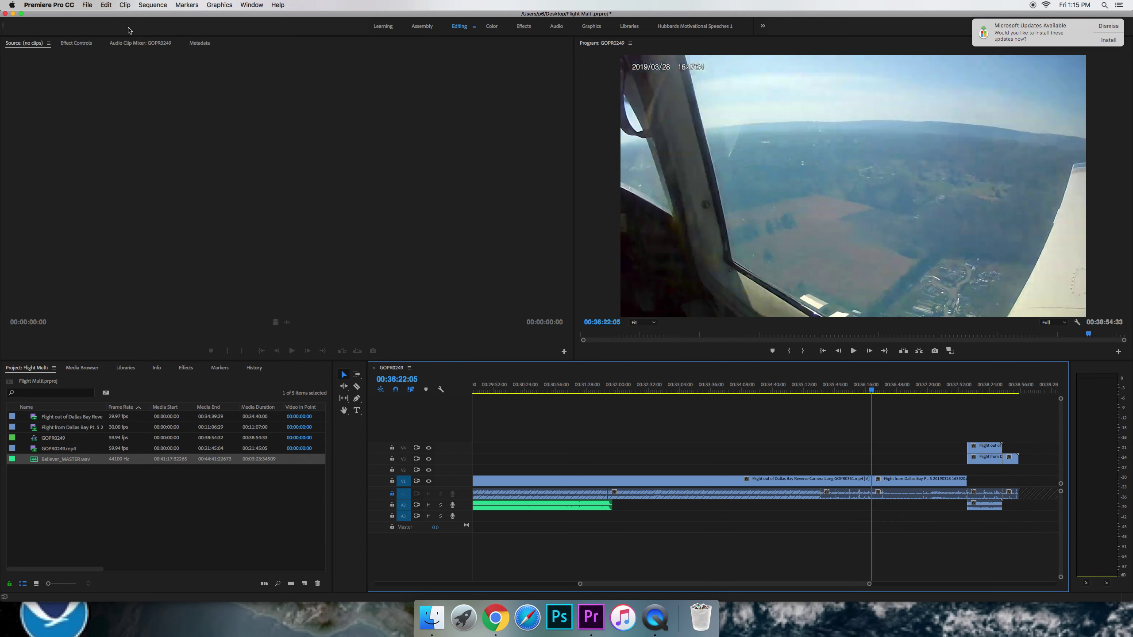
drag(1001, 467, 990, 478)
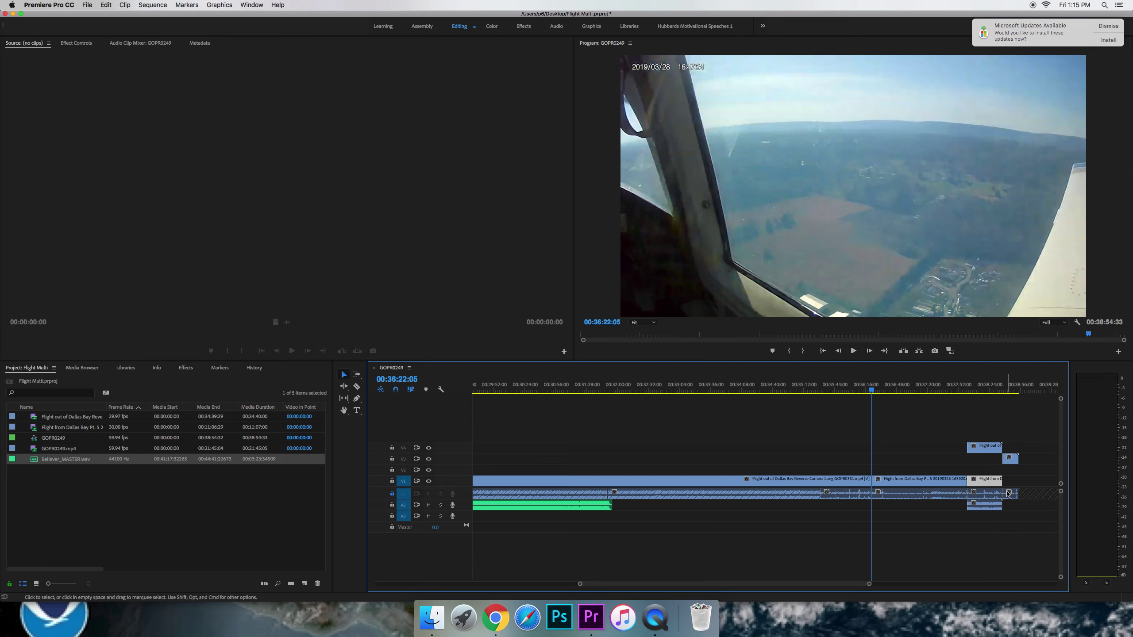
Unlock A1, then move the V3/V4 end clips onto V1 and the A2 end audio onto A1
click(392, 493)
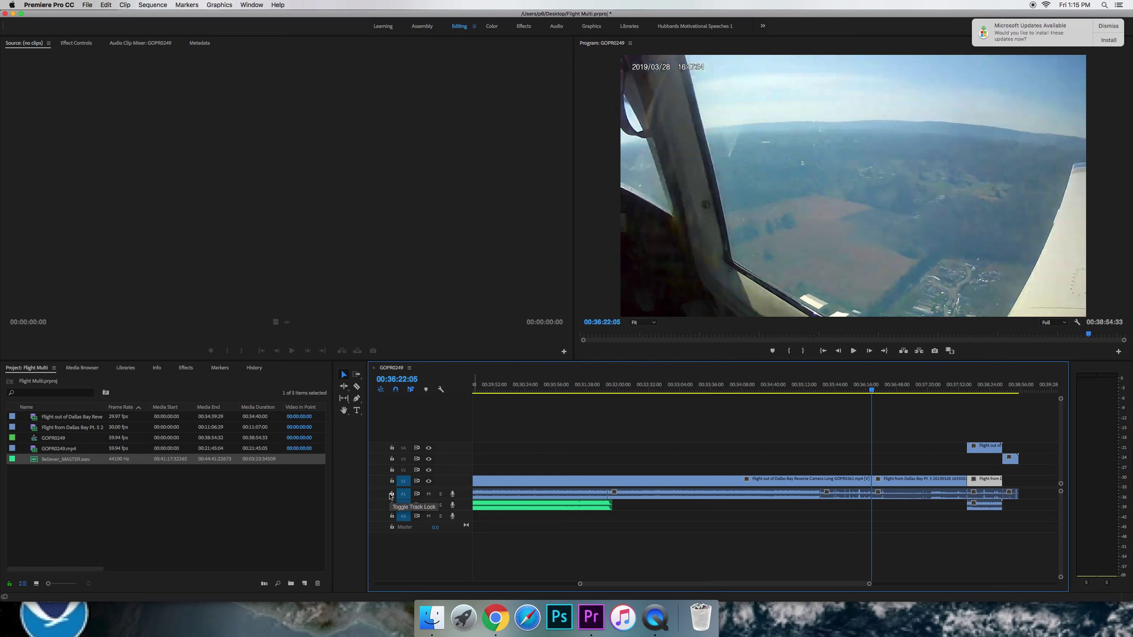
drag(1015, 460, 1043, 467)
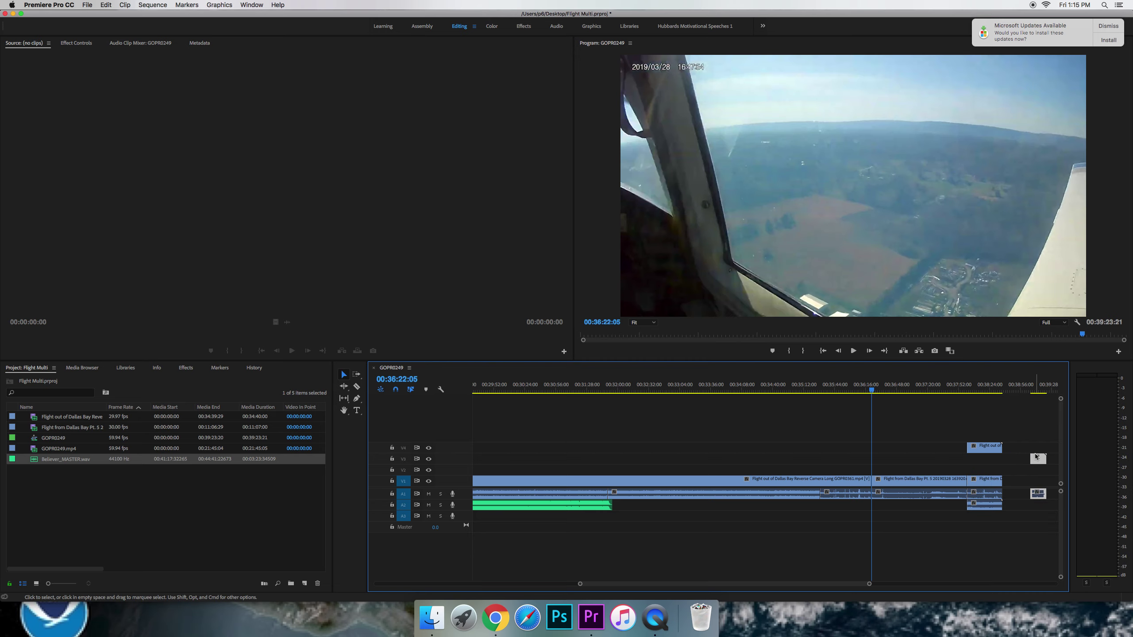
click(1034, 385)
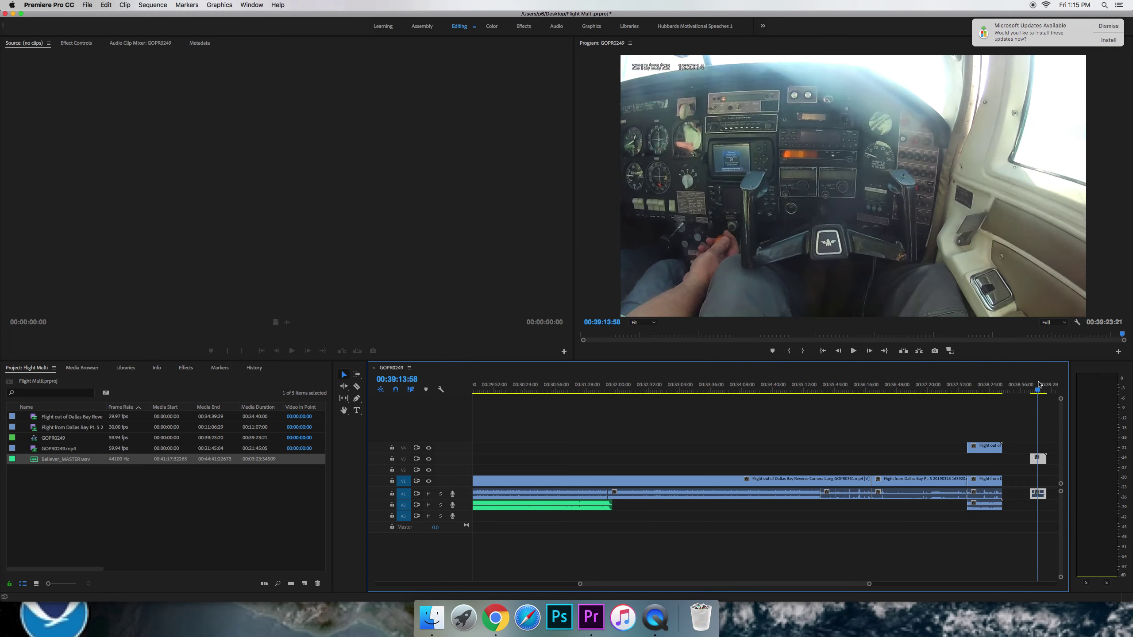
drag(1035, 385, 1041, 385)
drag(983, 451, 1022, 480)
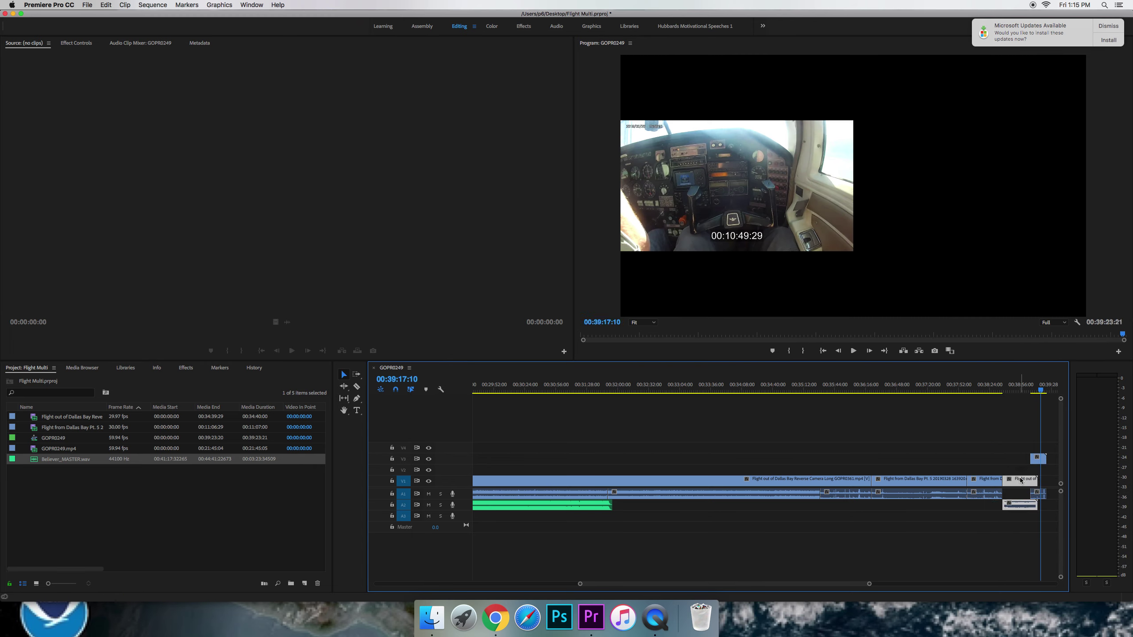
click(1043, 497)
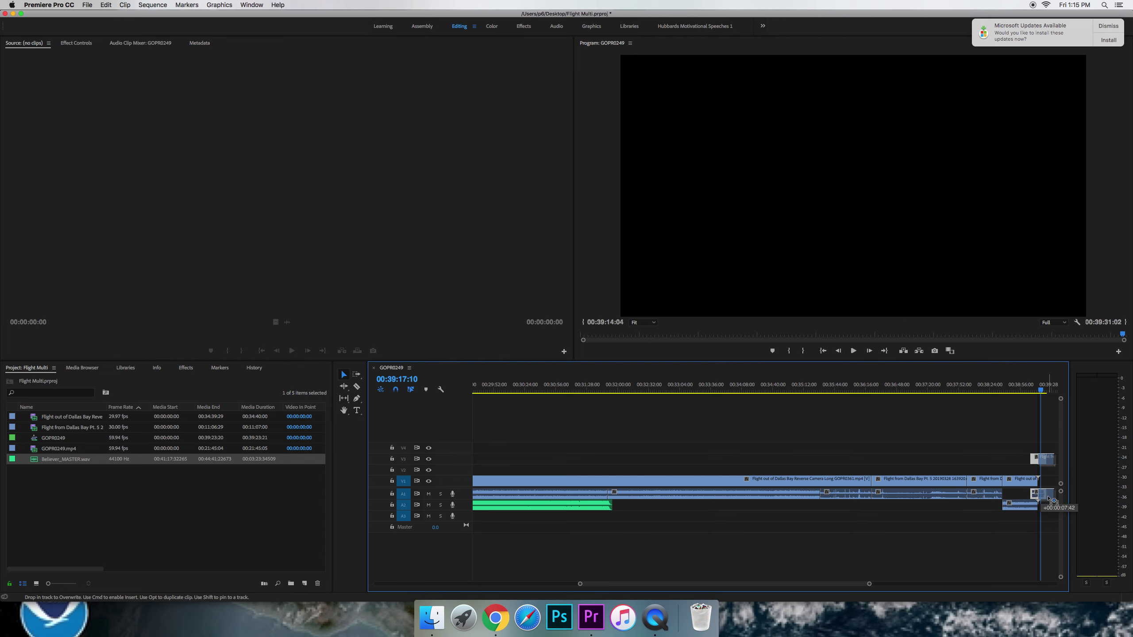
mouse_move(1043, 496)
mouse_down()
mouse_move(1054, 496)
mouse_move(1024, 494)
mouse_move(1048, 480)
mouse_up()
click(1025, 507)
click(1049, 497)
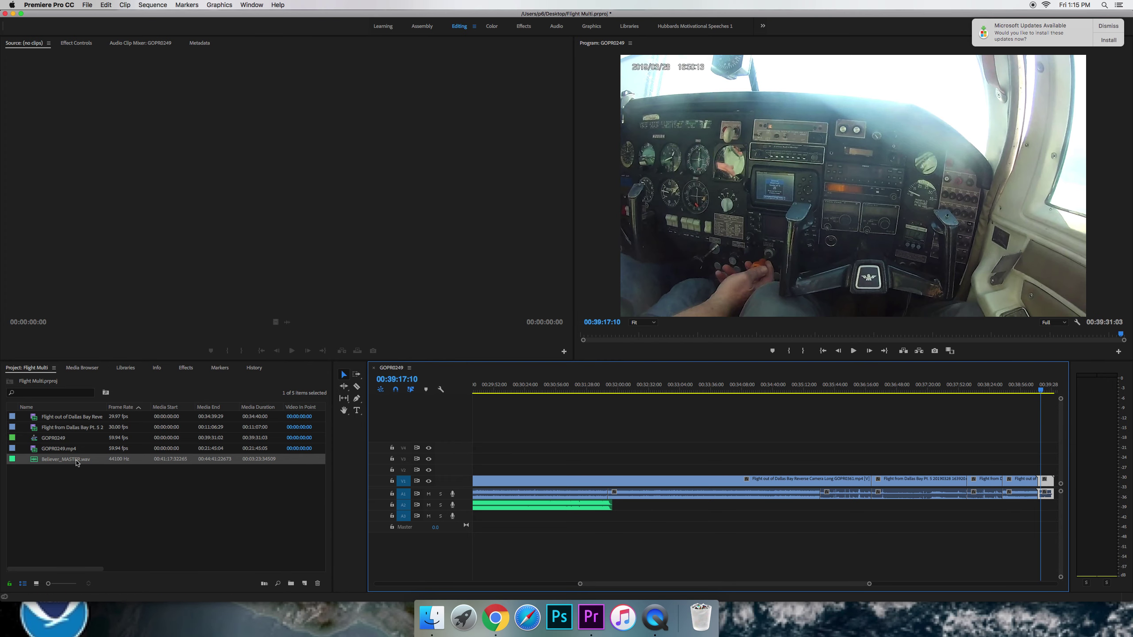
Open the Import dialog and browse the Desktop and Downloads folders as thumbnails
double_click(93, 490)
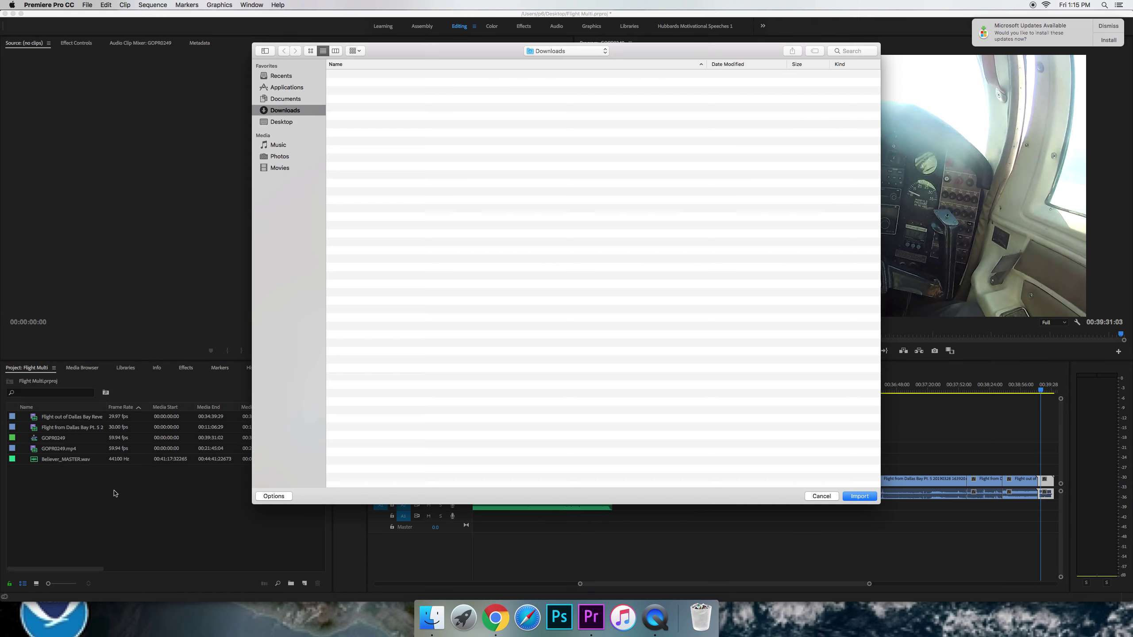
click(294, 122)
scroll(415, 161, down, 5)
scroll(401, 201, down, 10)
scroll(402, 201, down, 4)
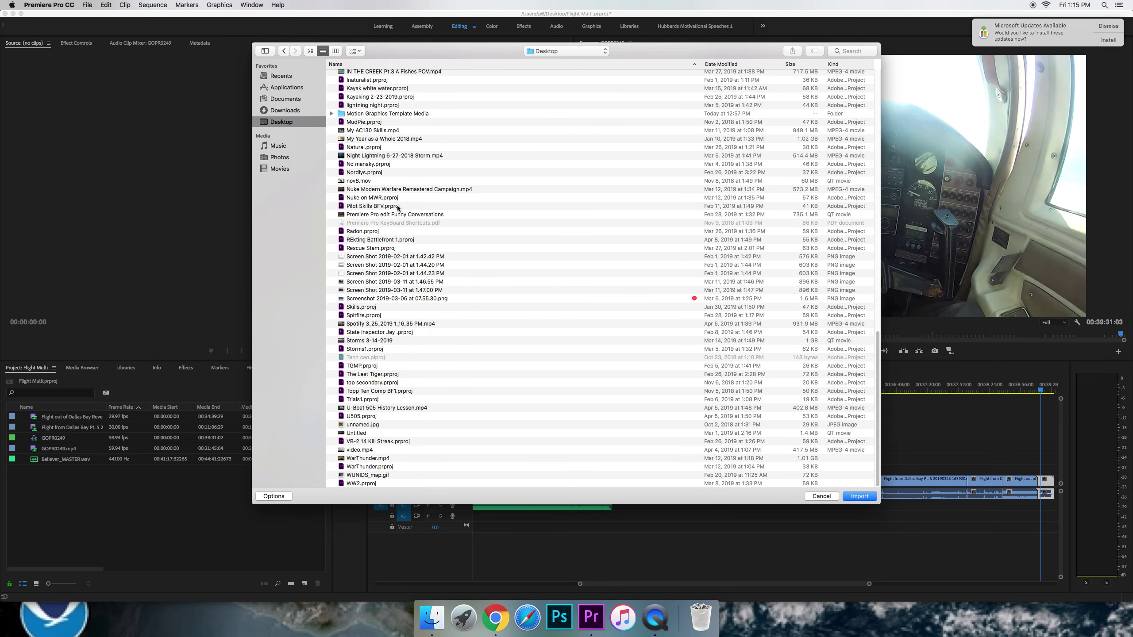
scroll(377, 220, up, 15)
scroll(377, 219, up, 5)
click(264, 109)
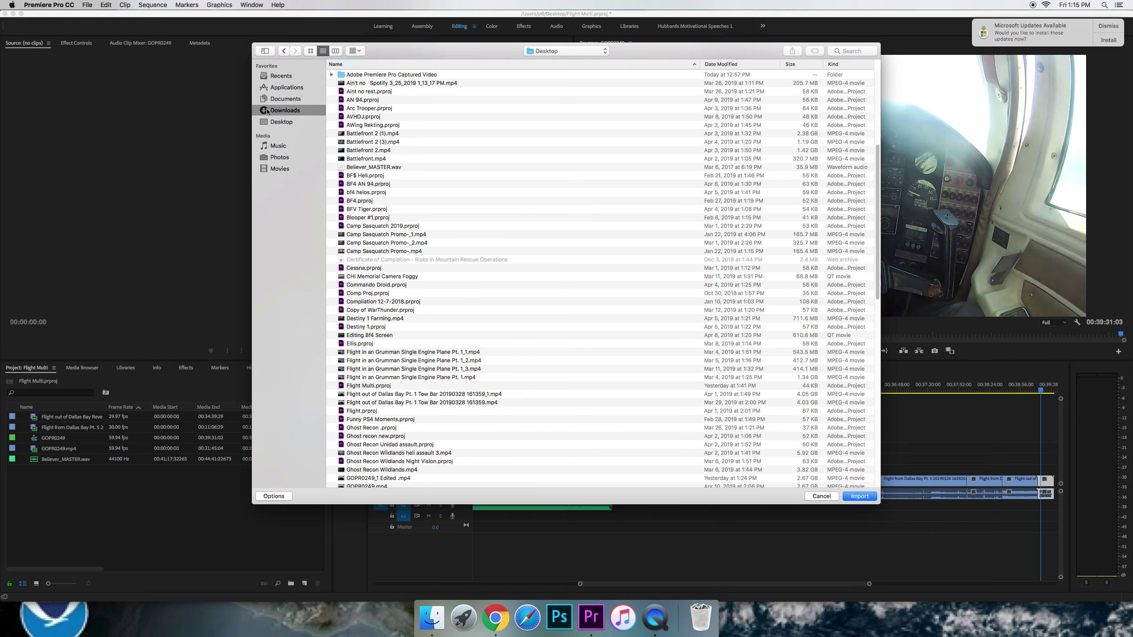
click(310, 51)
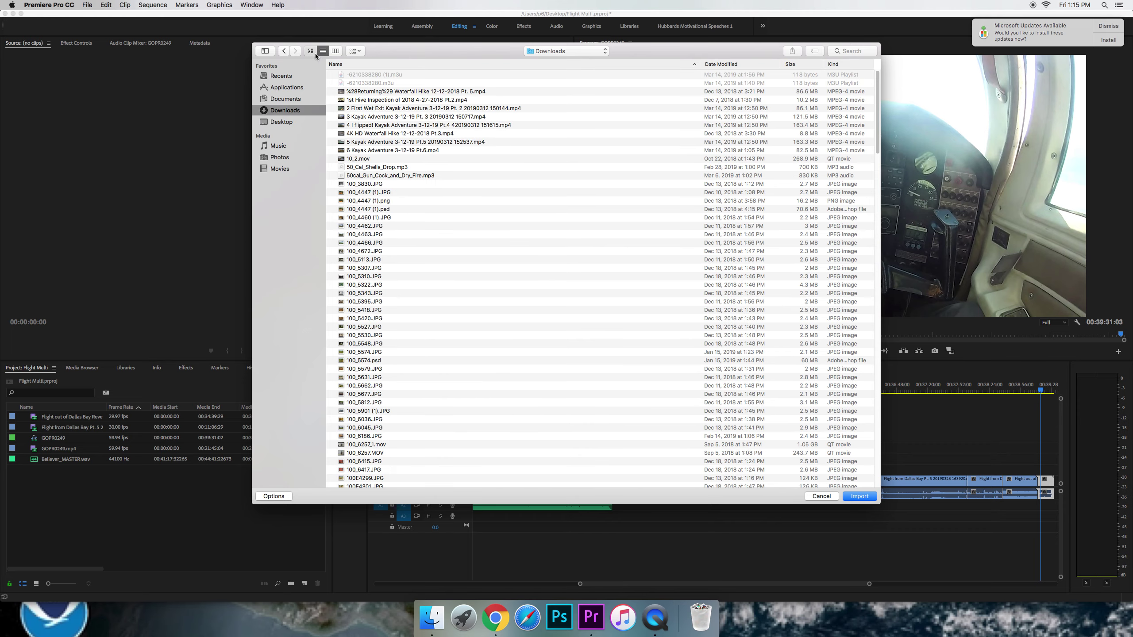
scroll(442, 169, down, 10)
scroll(442, 169, down, 10)
scroll(442, 169, down, 10)
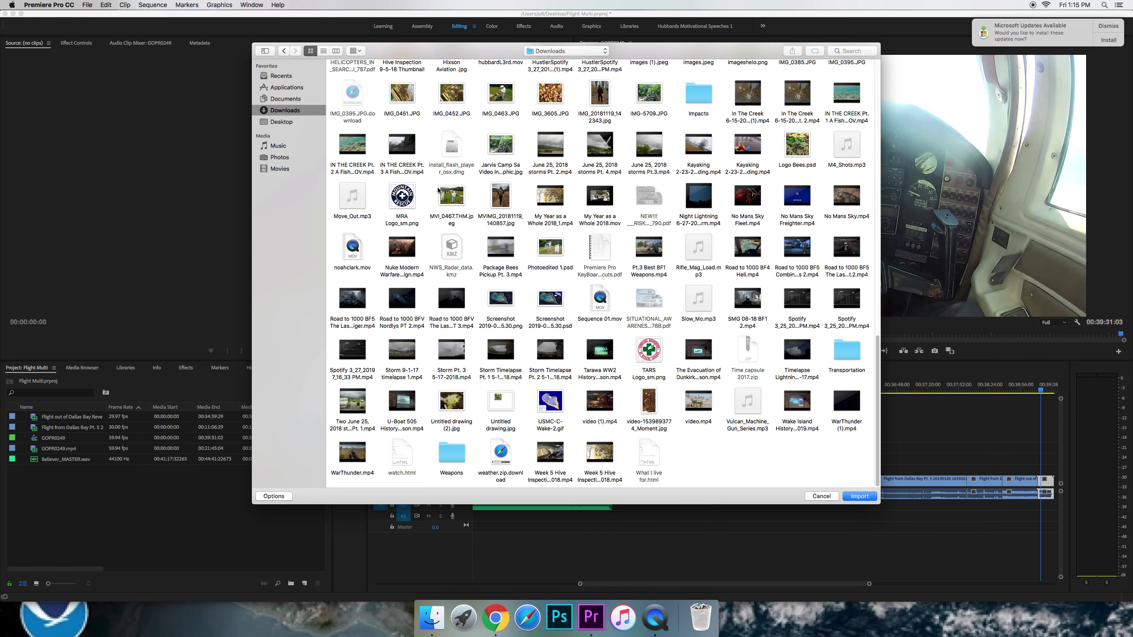
scroll(439, 190, up, 2)
scroll(442, 189, up, 2)
scroll(444, 187, up, 2)
scroll(447, 185, up, 1)
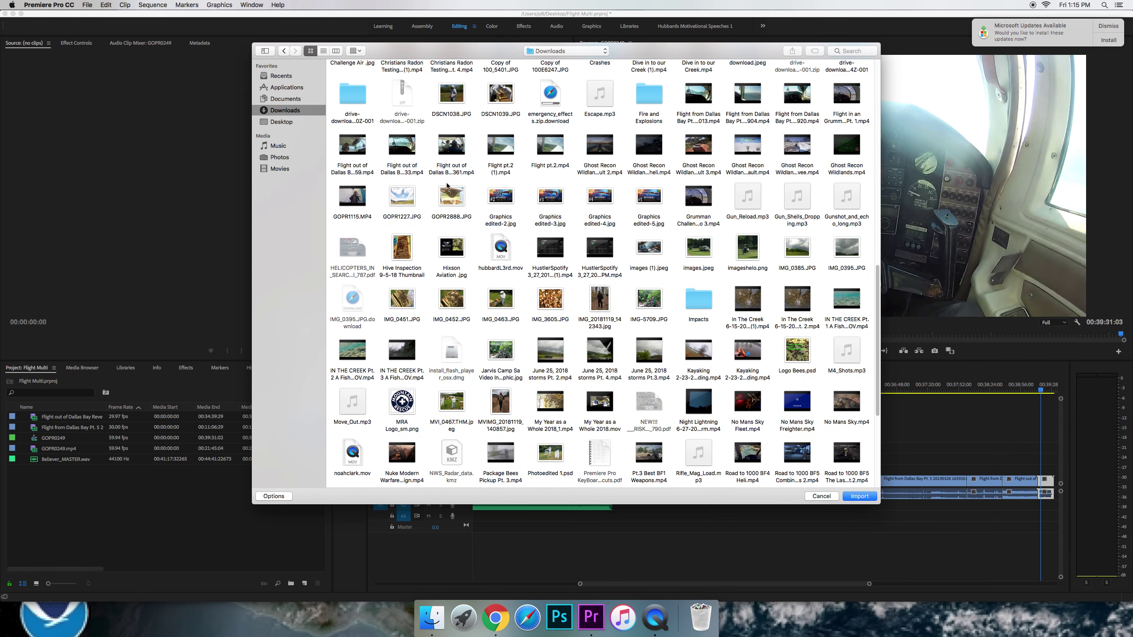
scroll(447, 185, up, 2)
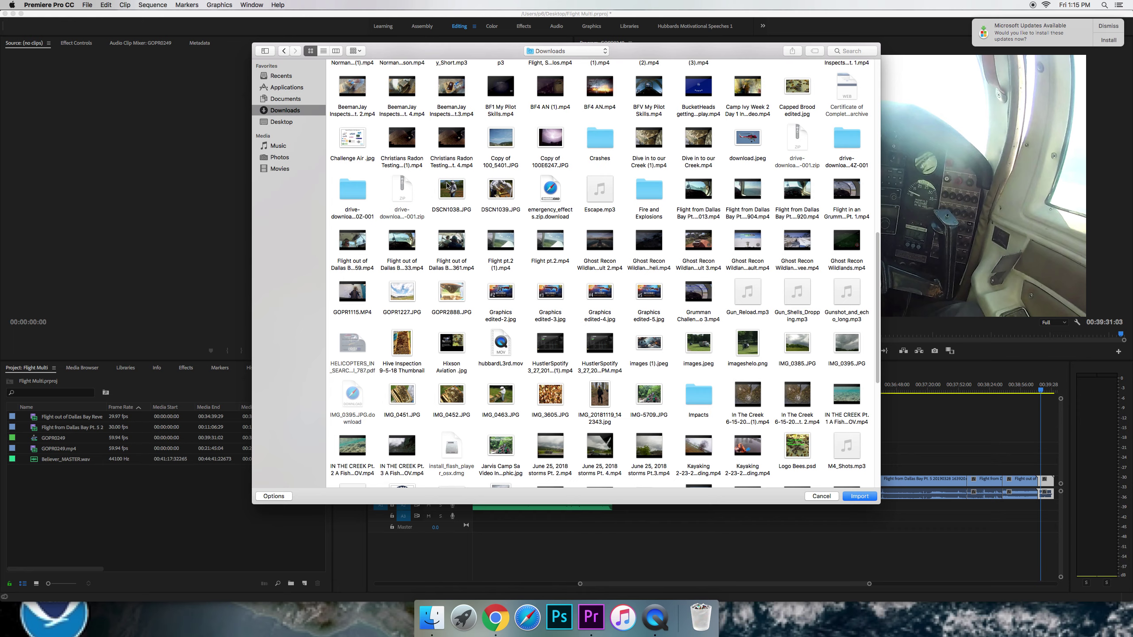
scroll(448, 185, up, 3)
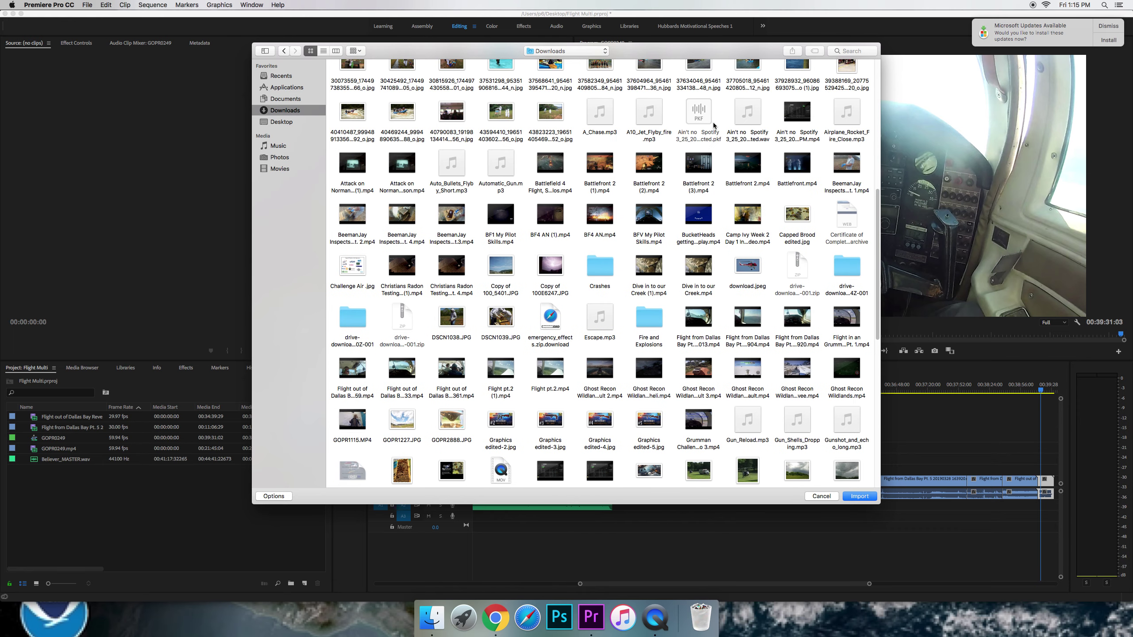
scroll(614, 142, up, 2)
scroll(613, 142, up, 2)
scroll(614, 142, up, 2)
scroll(614, 141, up, 1)
scroll(614, 142, up, 2)
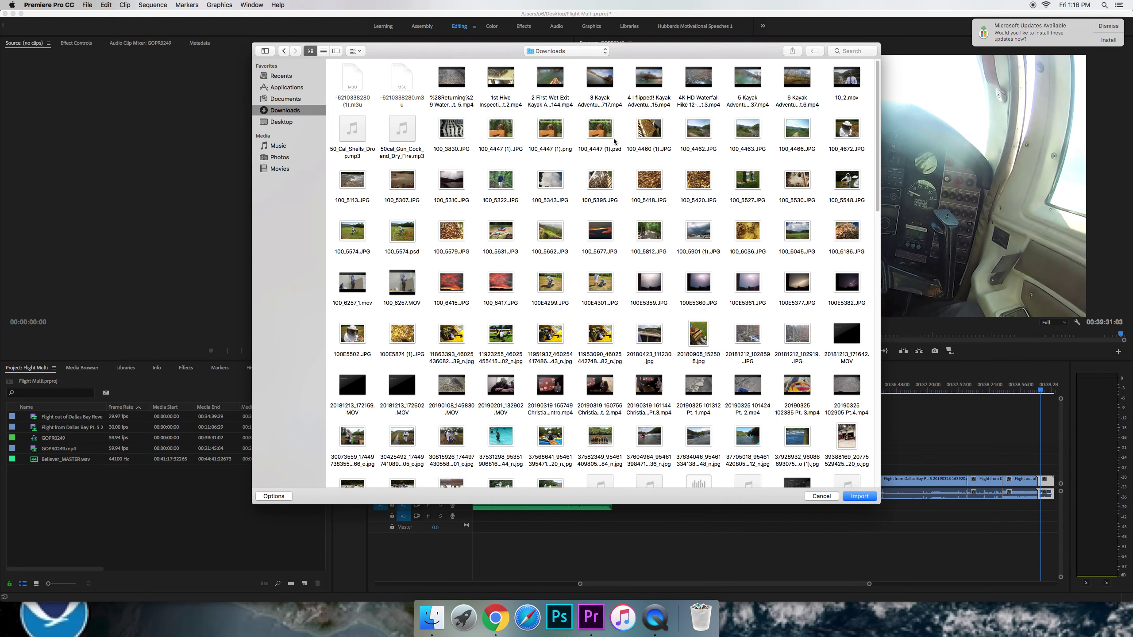
Import the HustlerSpotify mp3 from the Desktop into the project
click(282, 122)
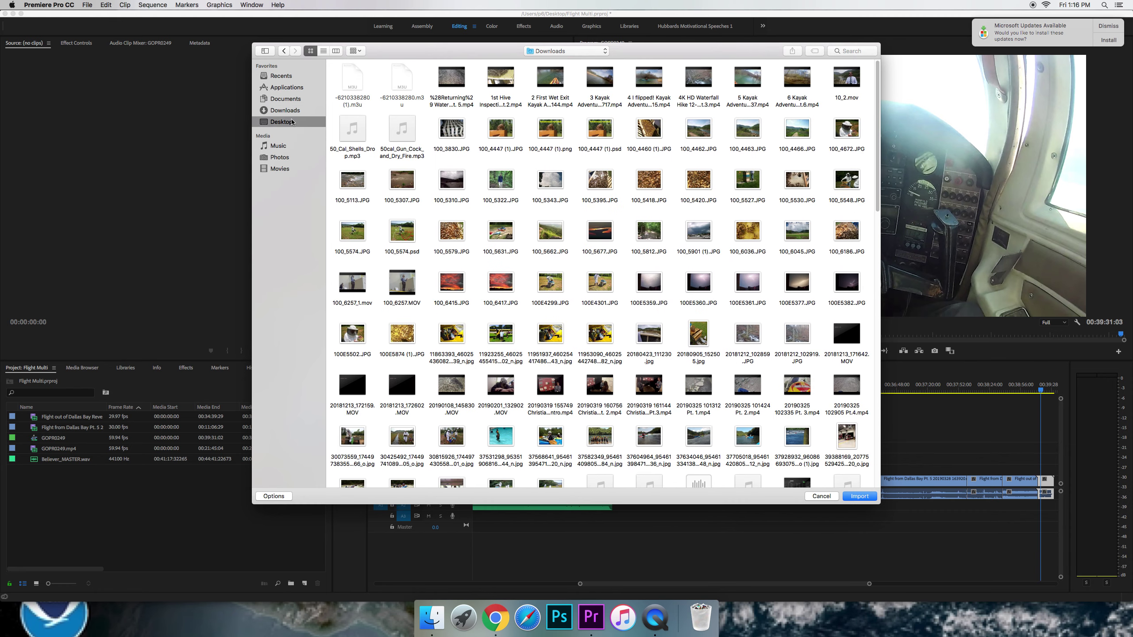
scroll(570, 167, down, 1)
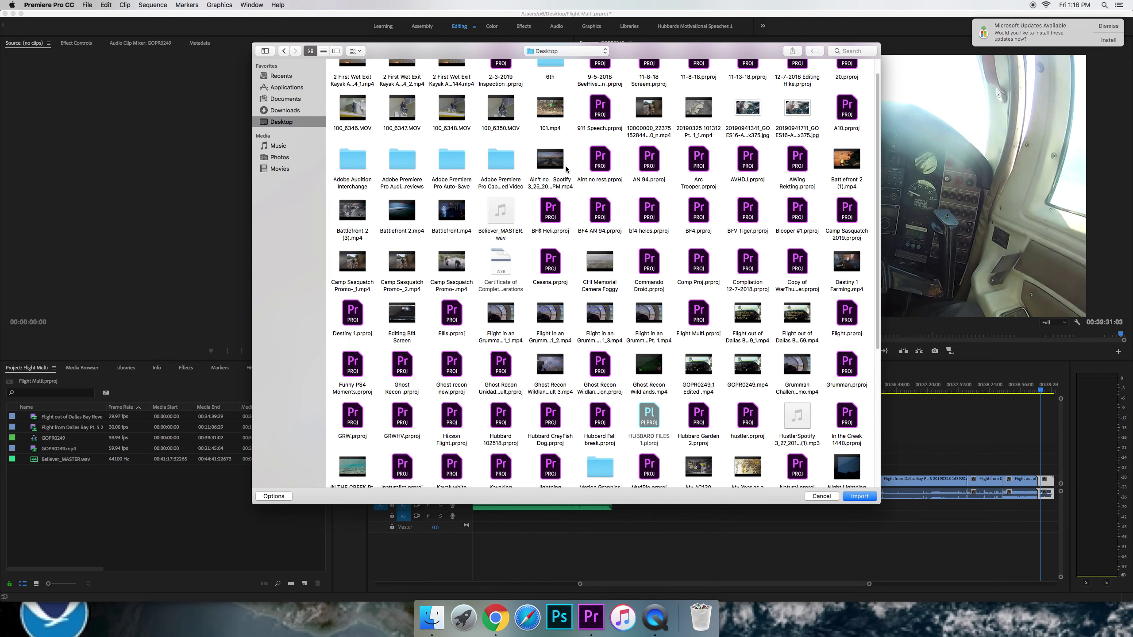
click(794, 424)
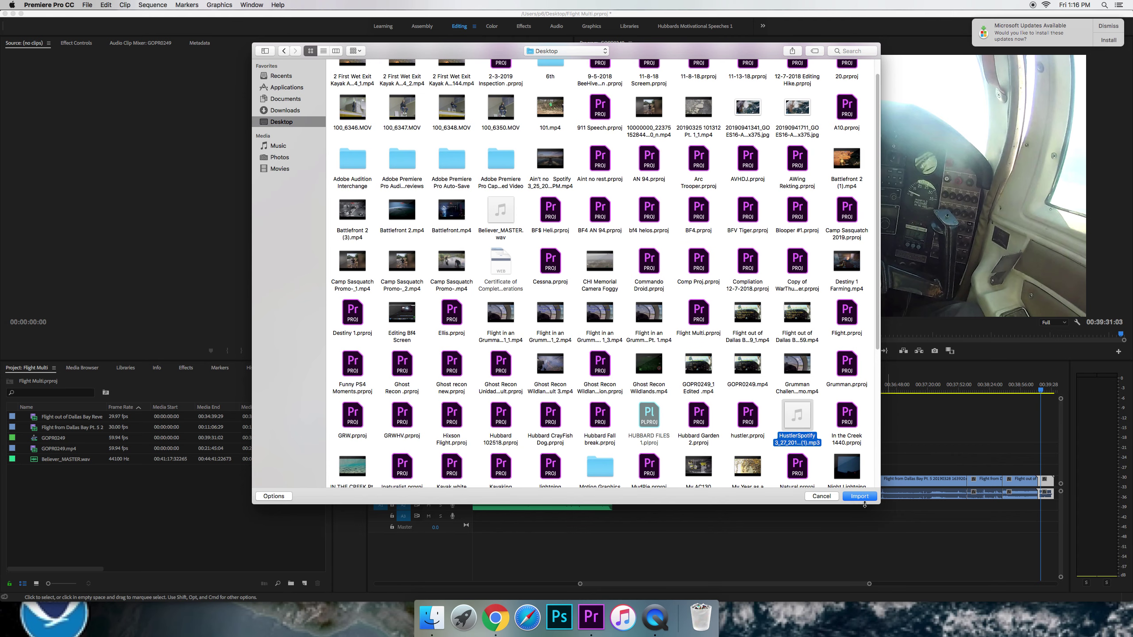
click(860, 497)
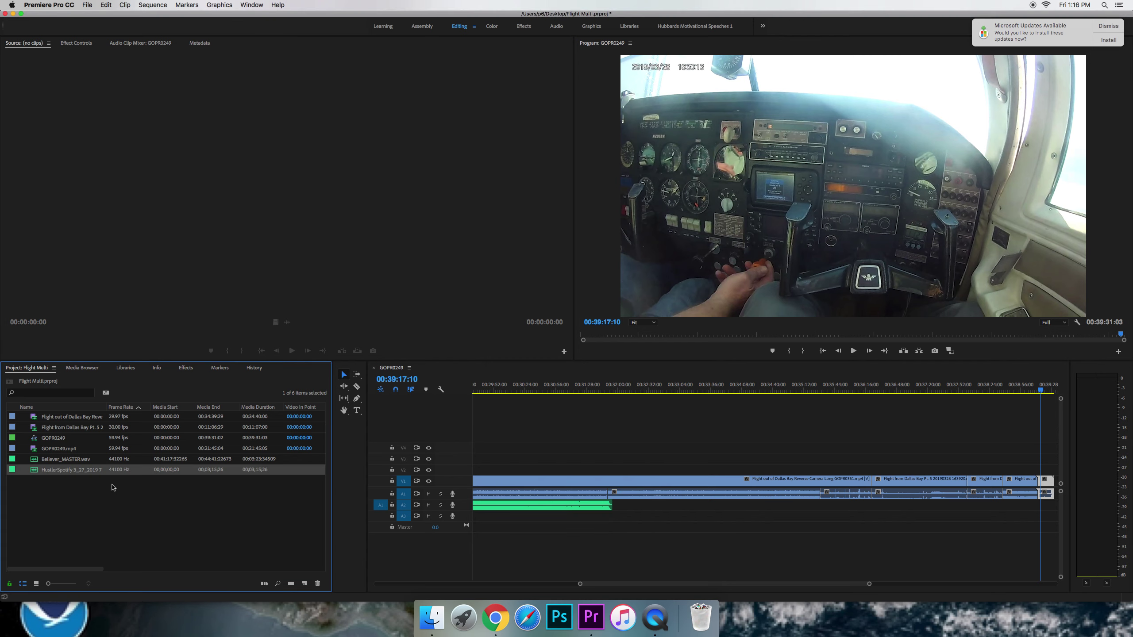
Place the HustlerSpotify audio at the end of A2, after the existing music
drag(139, 475, 616, 509)
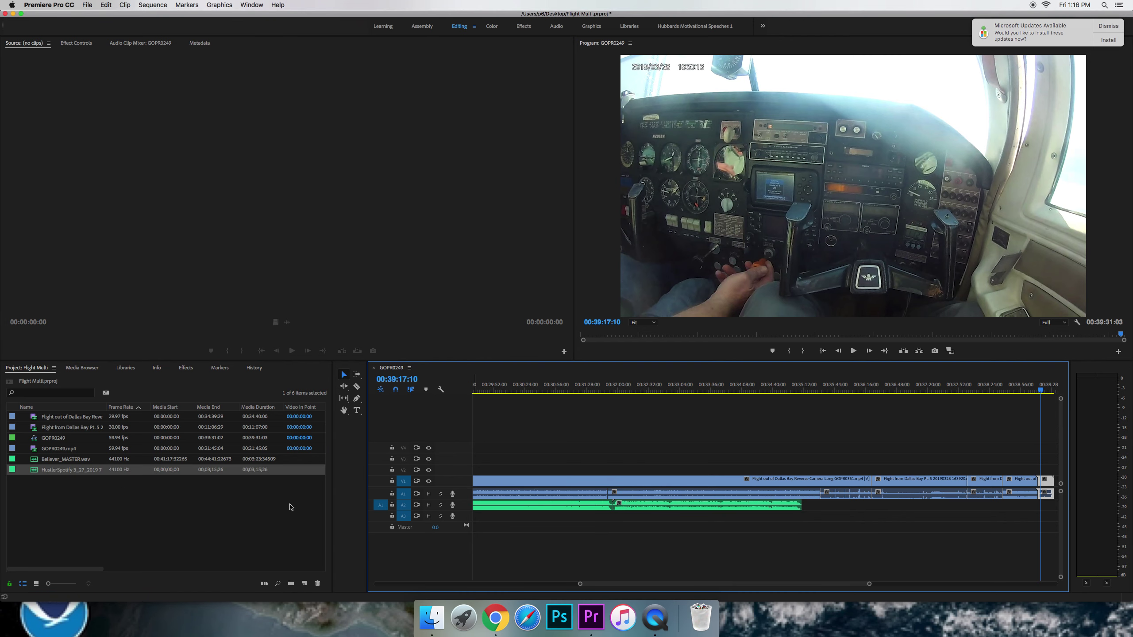
click(118, 475)
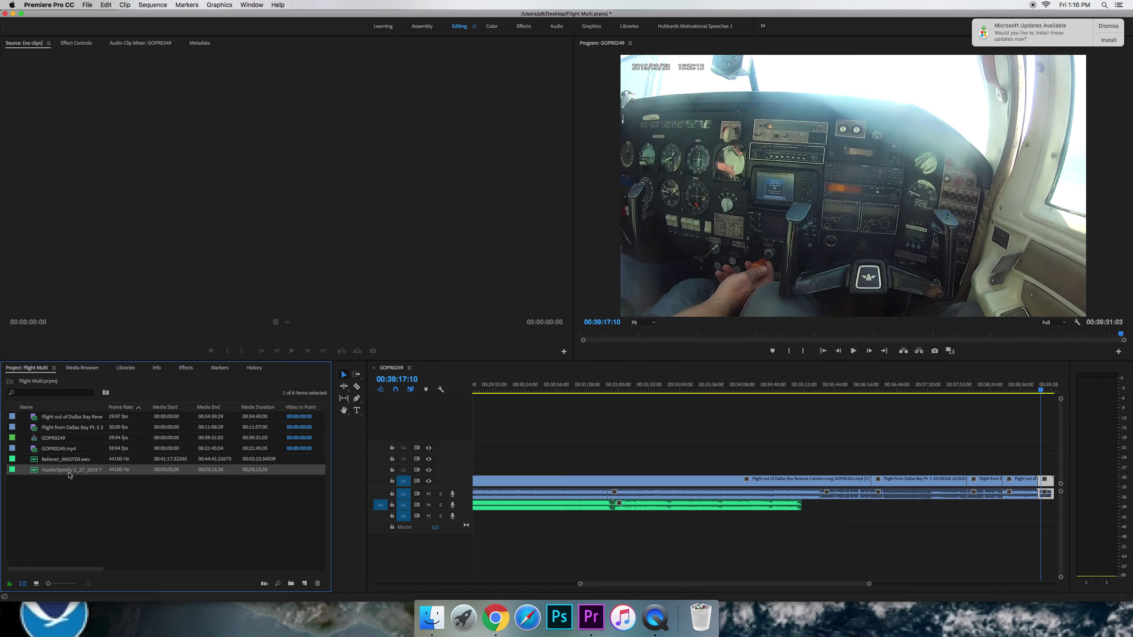
drag(77, 476, 808, 504)
drag(67, 472, 1000, 512)
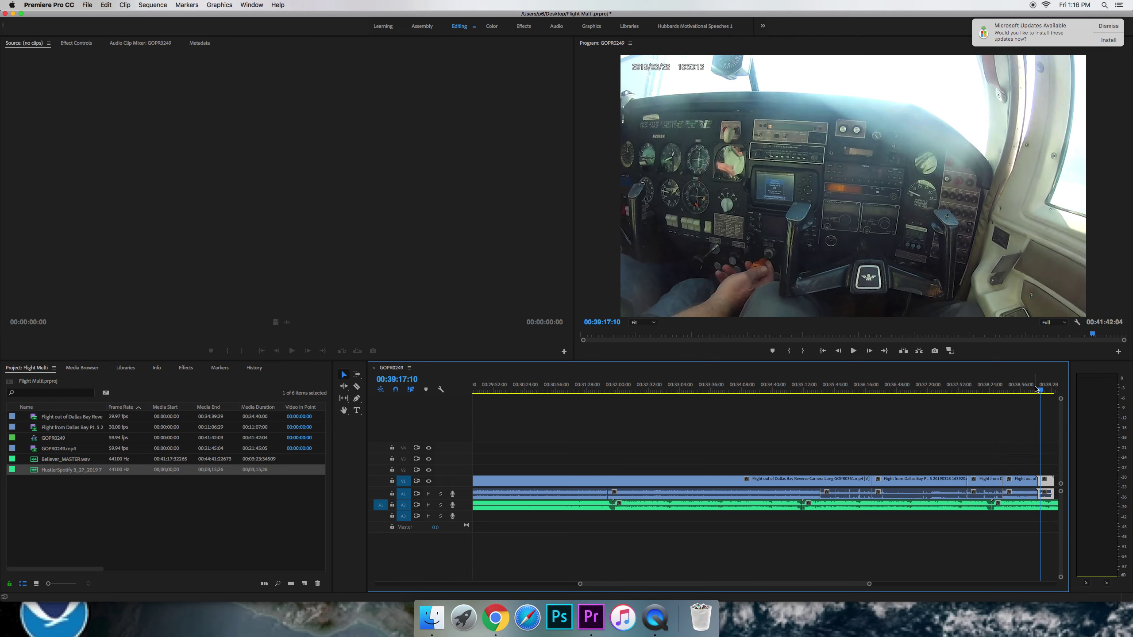
Move the Thank you title clip to just after the last video and lengthen it
drag(1042, 392, 1066, 392)
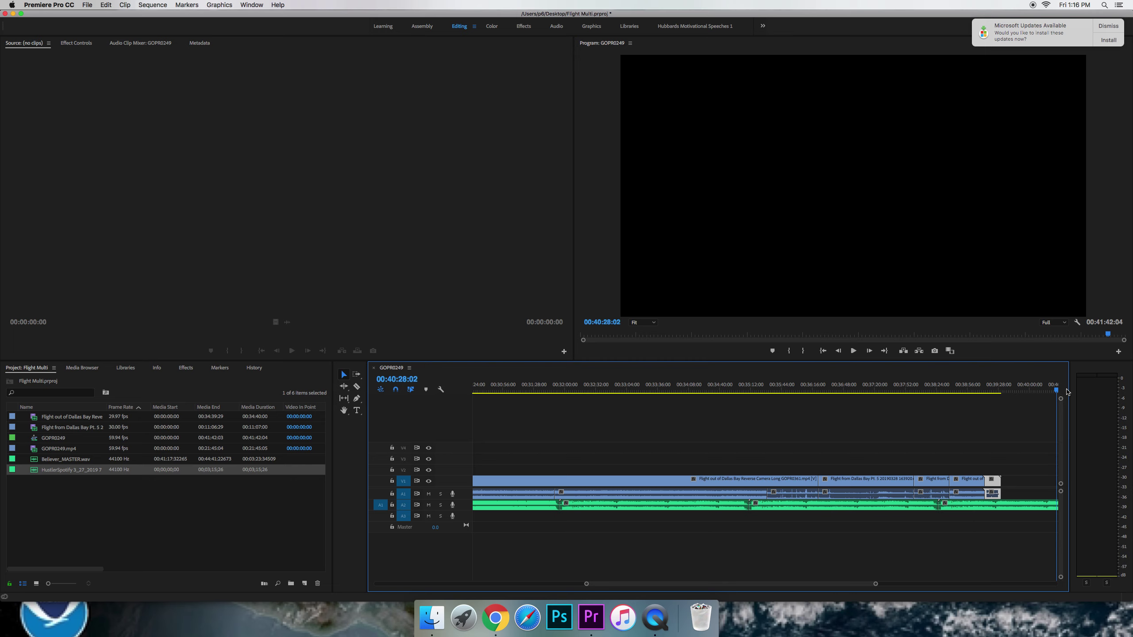
drag(1066, 392, 990, 392)
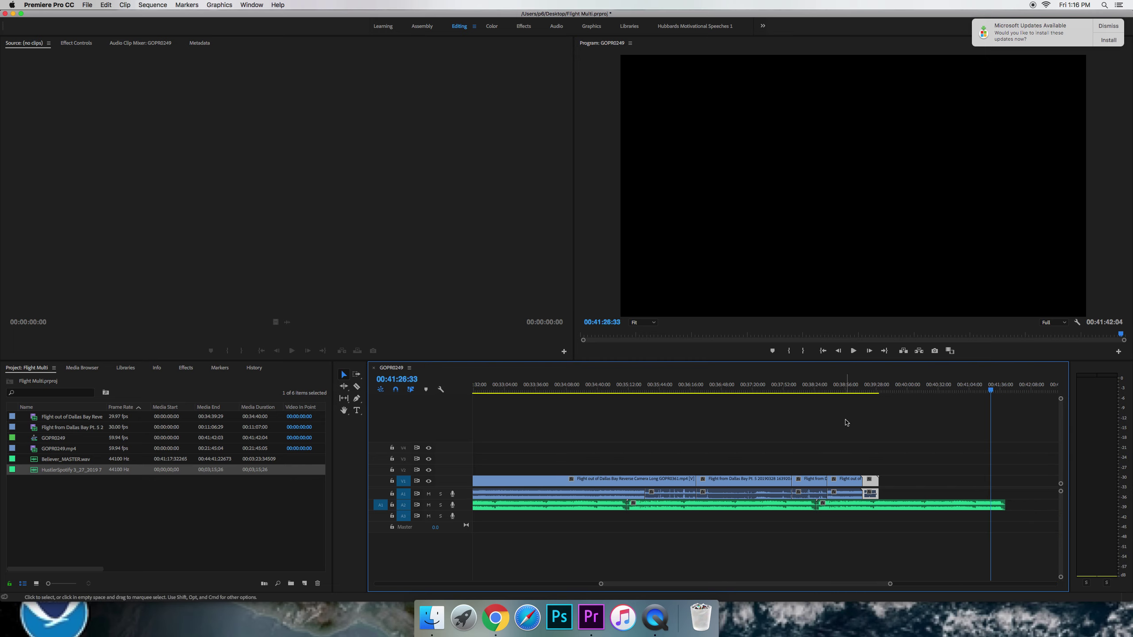
drag(993, 392, 475, 580)
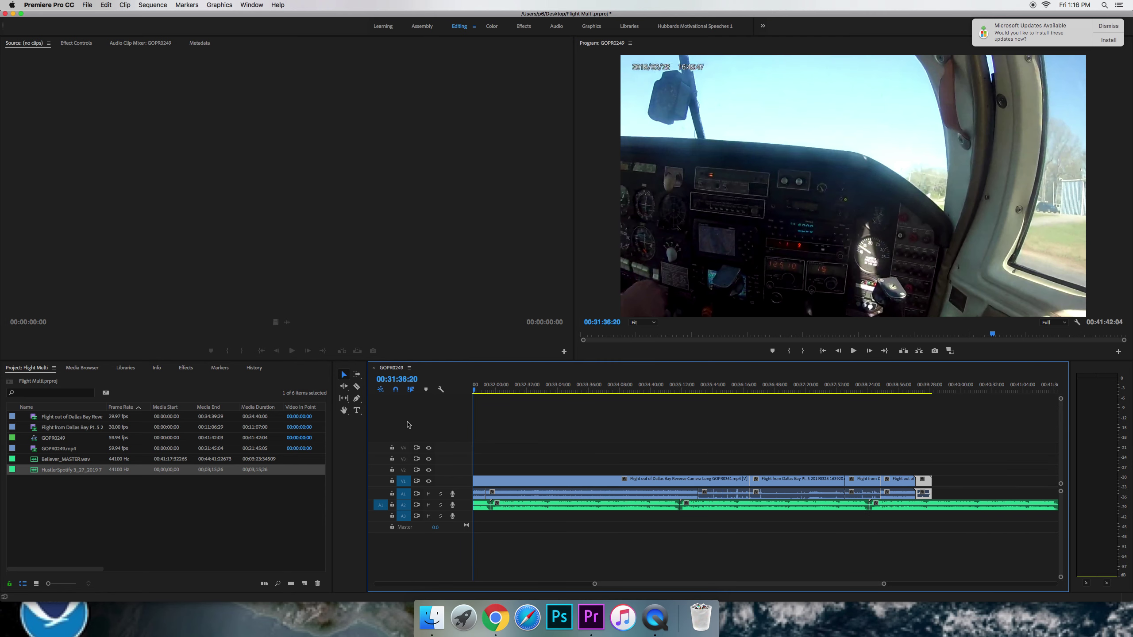
drag(602, 587, 502, 587)
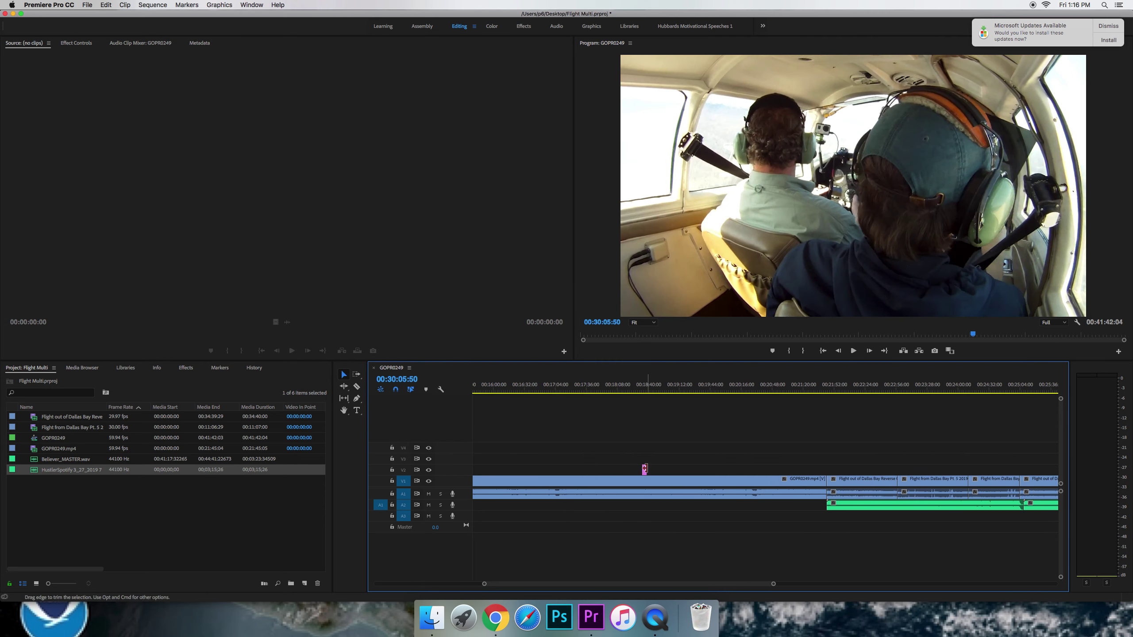
mouse_move(644, 470)
mouse_down()
mouse_move(1061, 473)
mouse_move(1050, 474)
mouse_up()
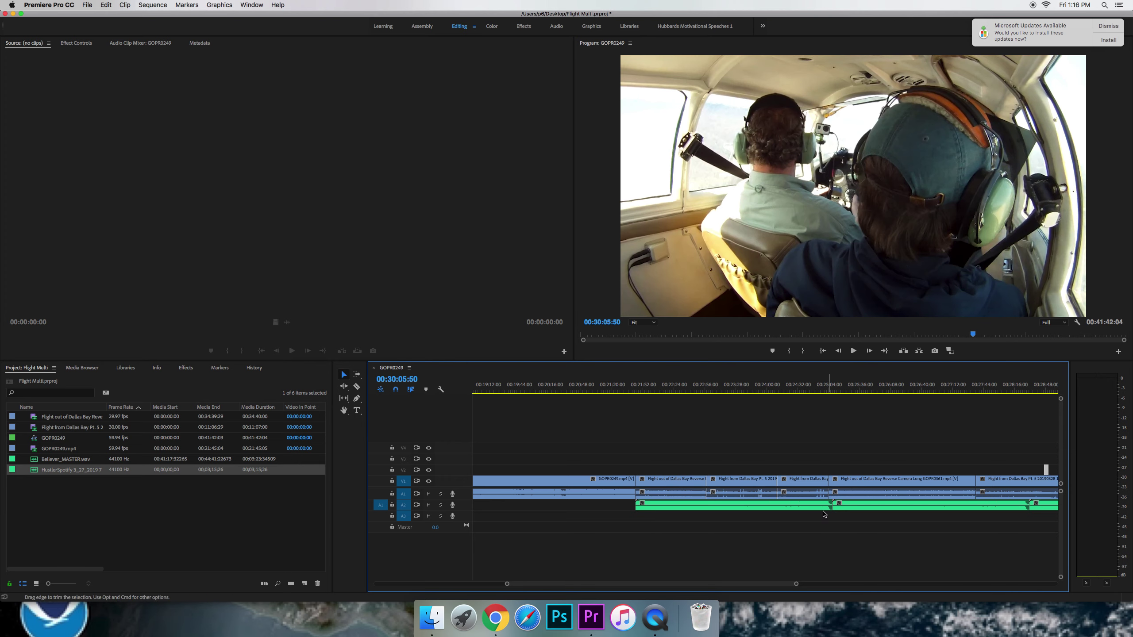
drag(773, 583, 840, 584)
drag(491, 470, 1078, 474)
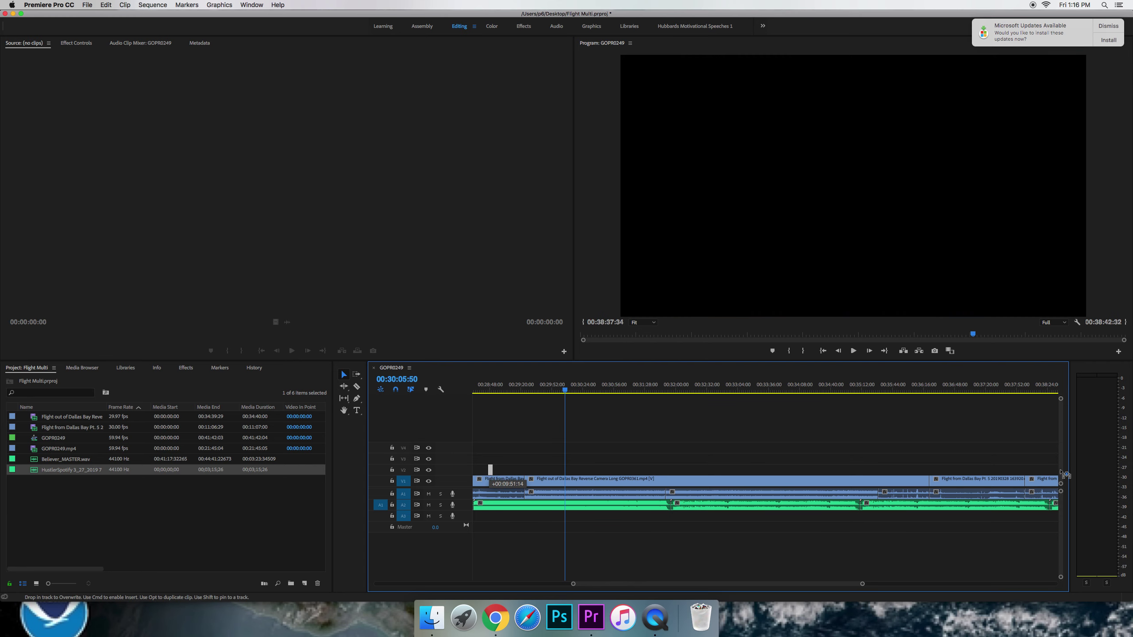
drag(1078, 475, 1059, 474)
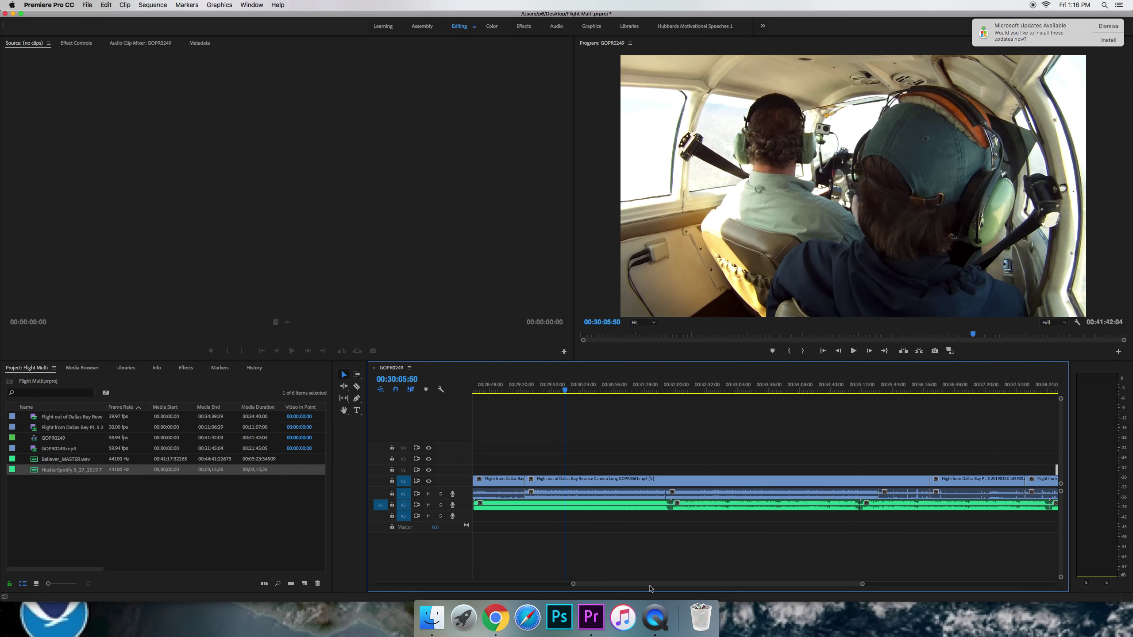
drag(650, 585, 717, 586)
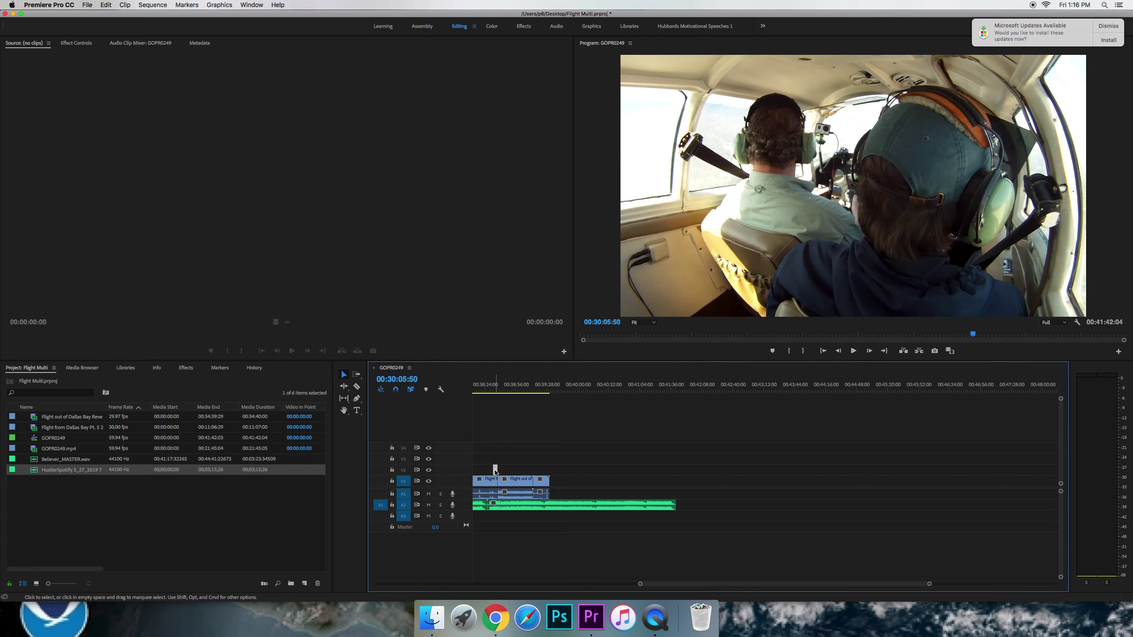
drag(495, 471, 549, 471)
drag(551, 469, 574, 470)
click(553, 391)
Show the end-credit title, nudge its text slightly down, and start editing it
drag(555, 392, 558, 392)
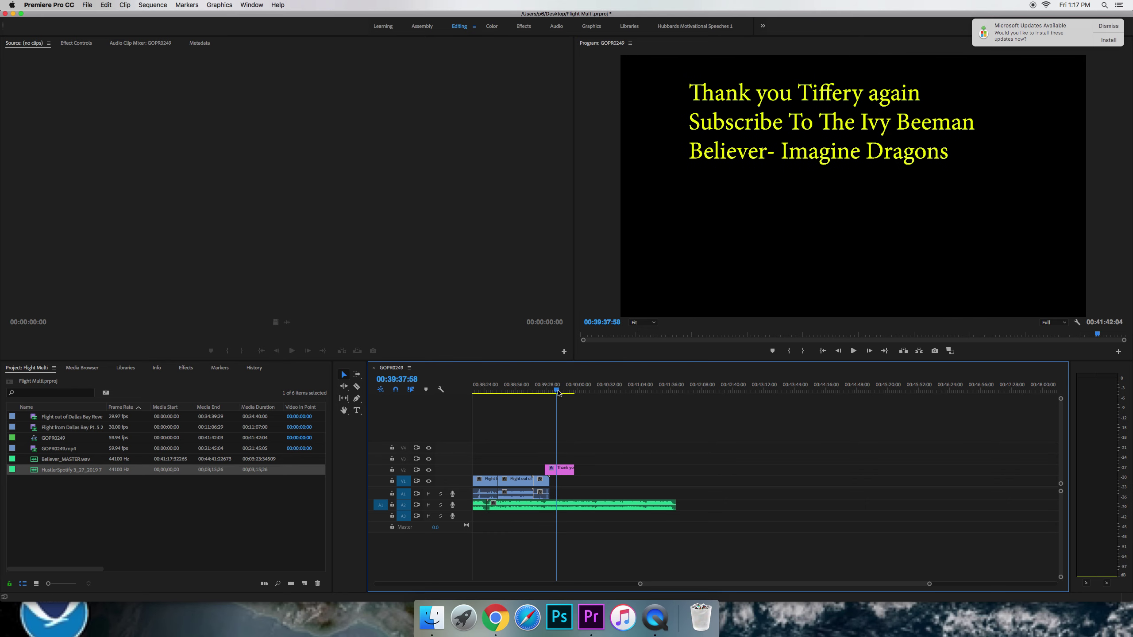
click(767, 178)
click(871, 145)
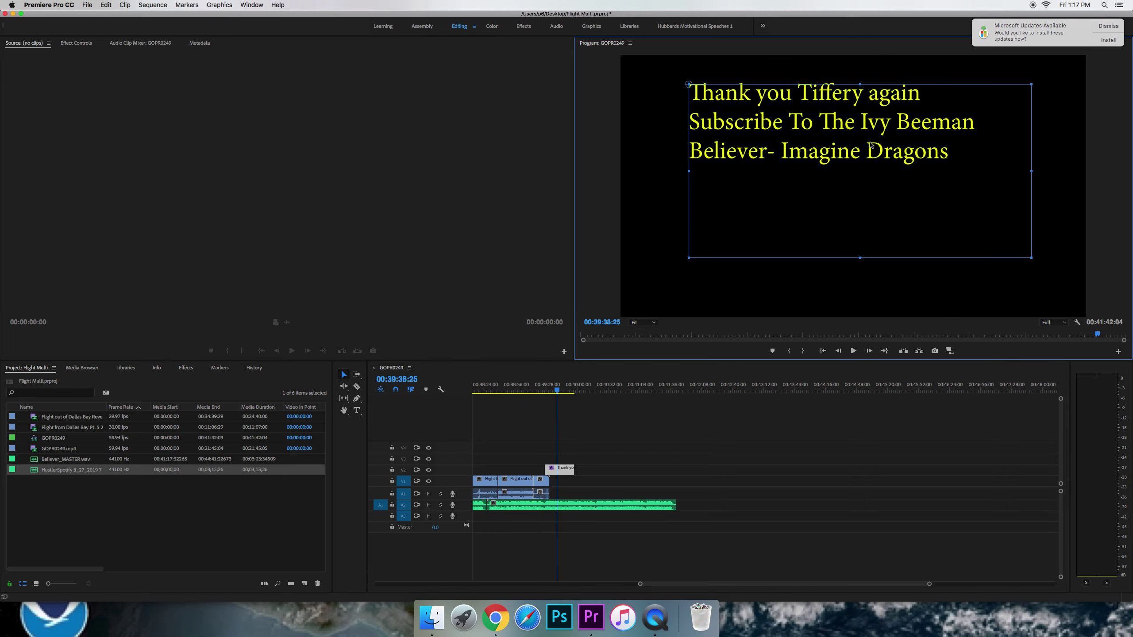
drag(954, 151, 949, 155)
double_click(949, 156)
Add 'Hustler- Zayde Wolf' after the Imagine Dragons line, fixing the artist name, and save
click(949, 155)
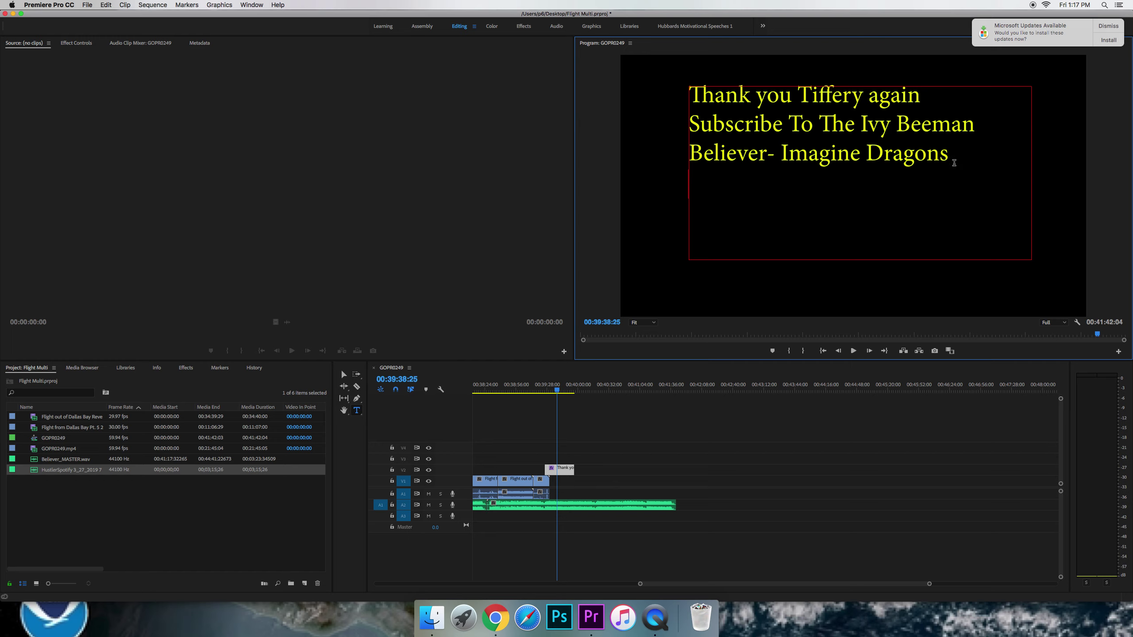
text(Hustler-)
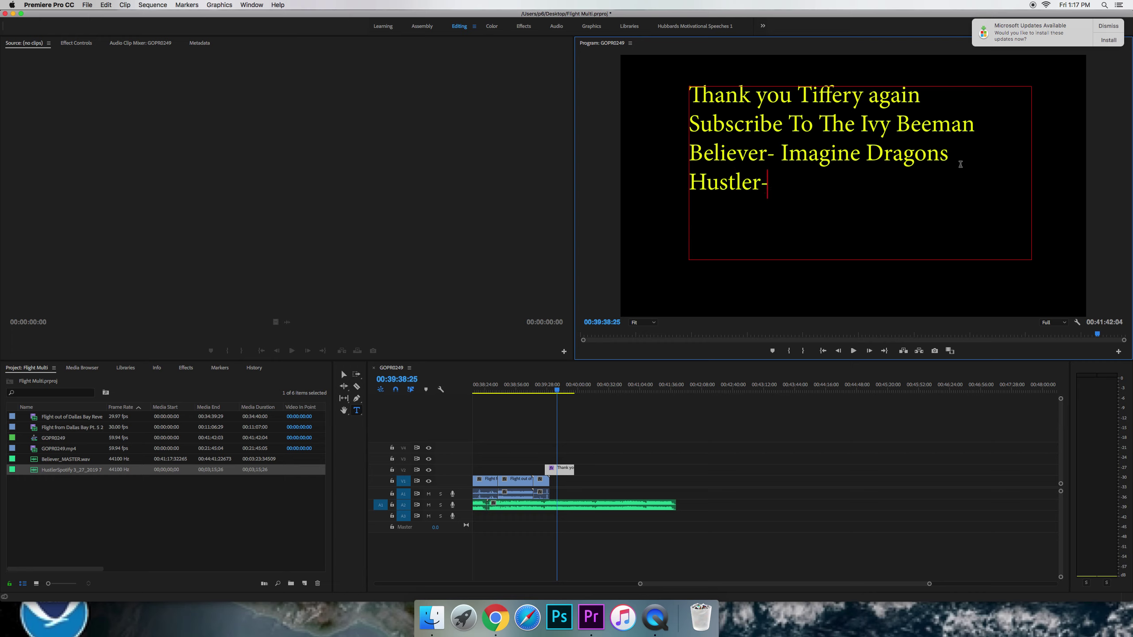
key(super+s)
text( de Wolf)
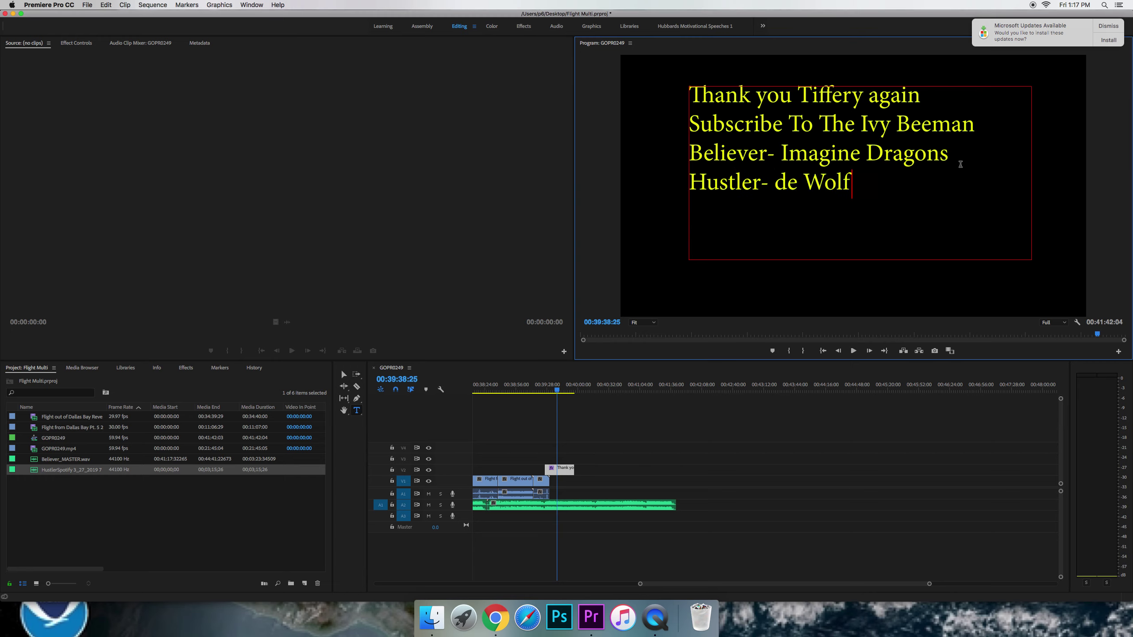
click(777, 185)
text(Zay)
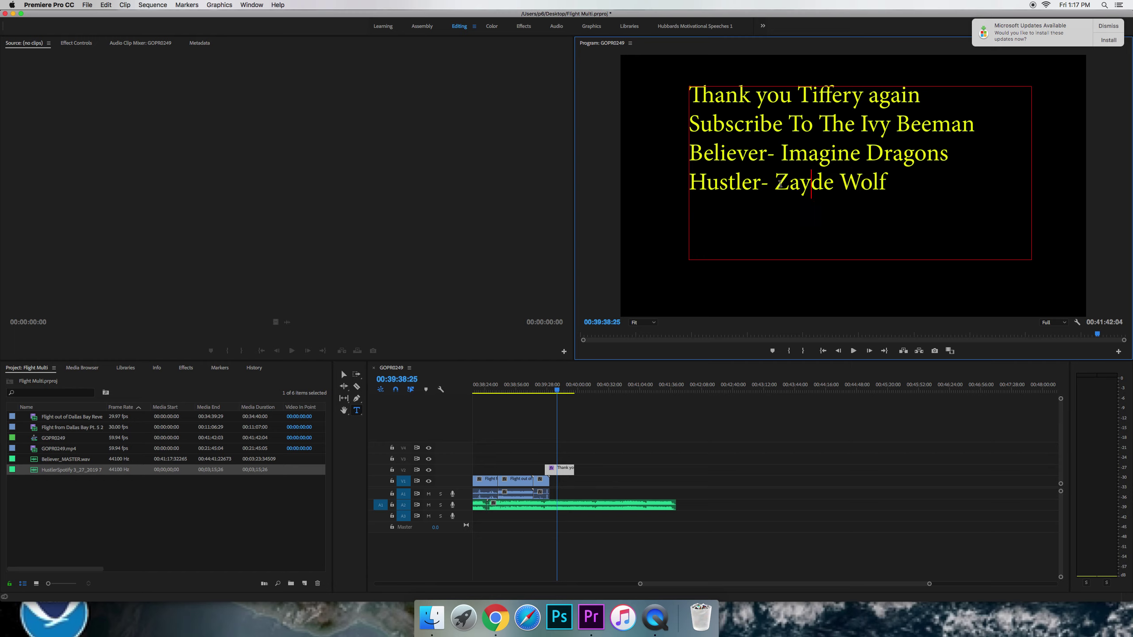
click(887, 184)
key(XF86AudioMute)
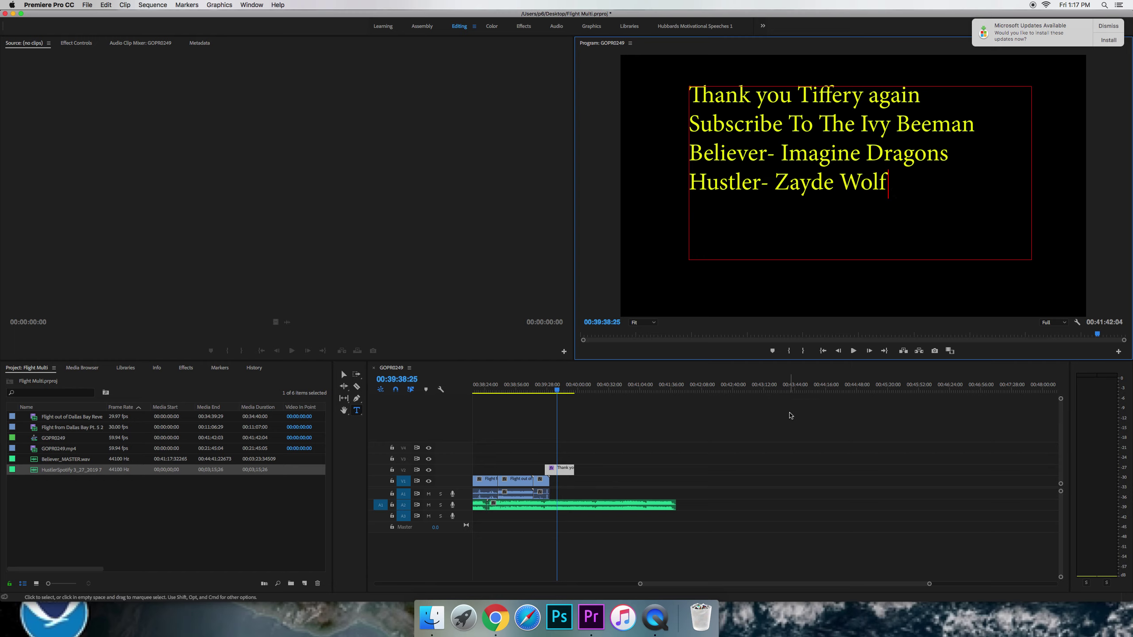
Play Hustler by Zayde Wolf from the Spotify playlist in Chrome, then return to Premiere Pro
click(506, 620)
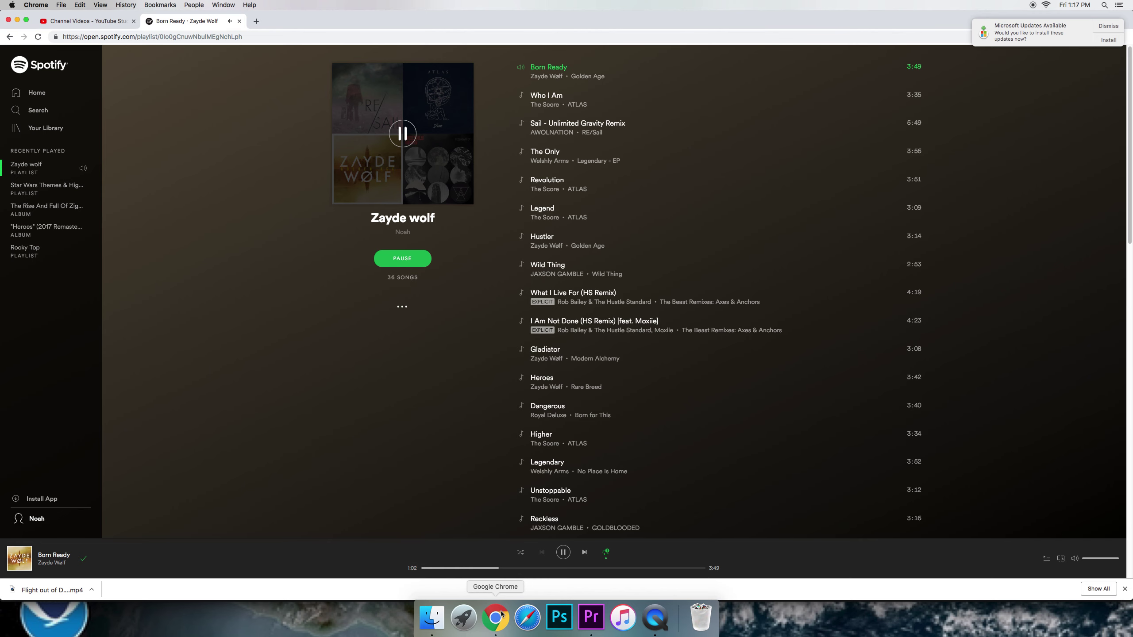
double_click(527, 245)
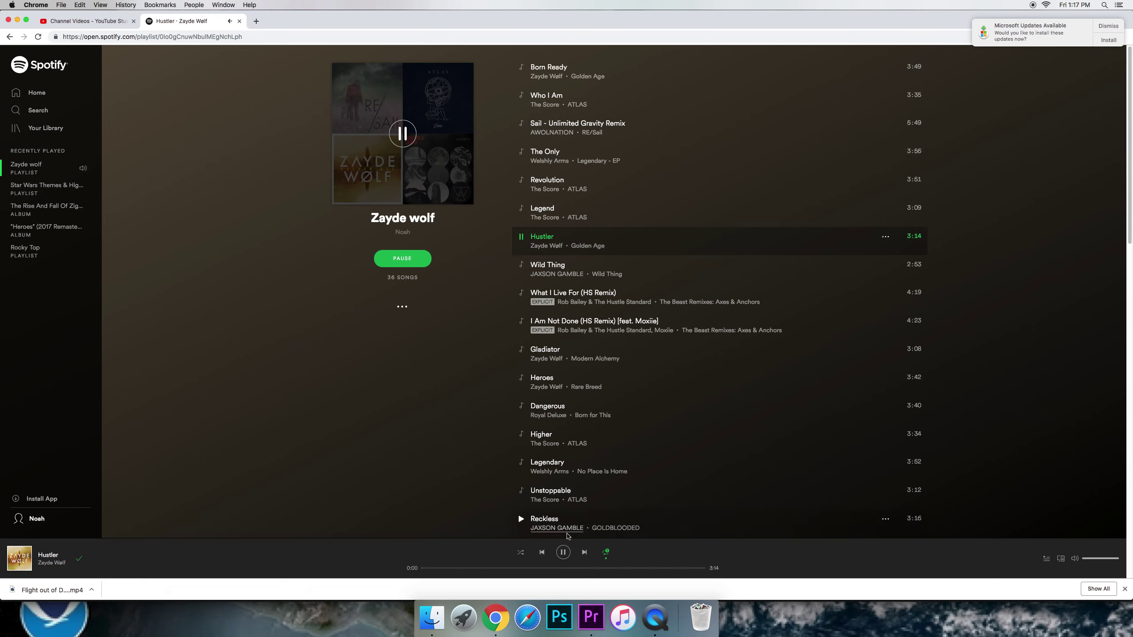
click(597, 615)
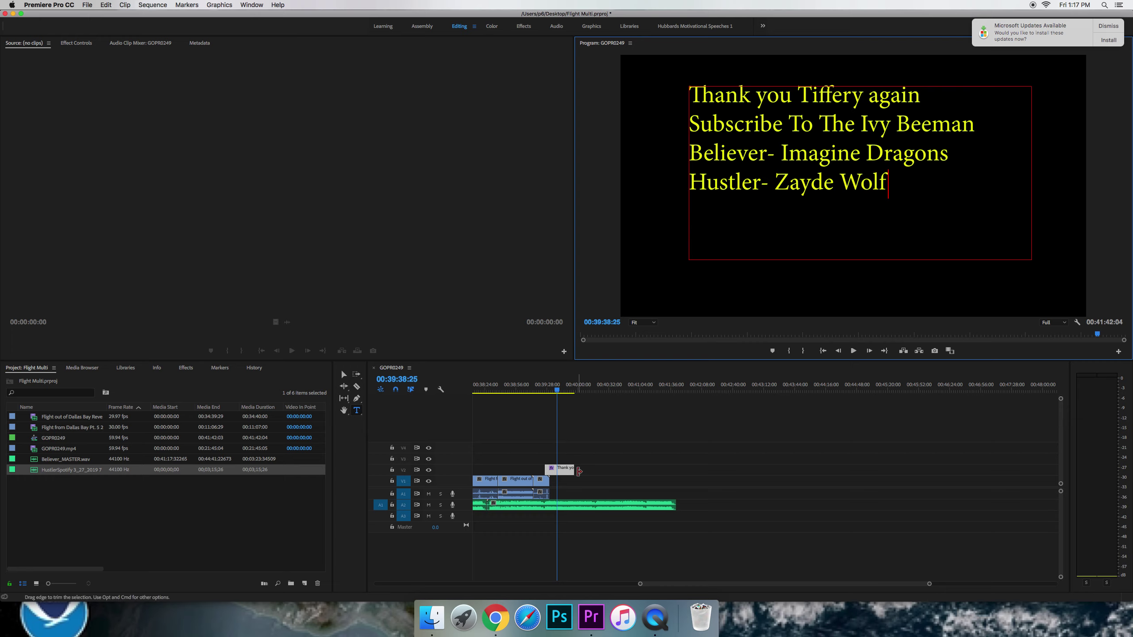
Extend the Thank you title clip further and play back over the end credits
drag(574, 470, 669, 469)
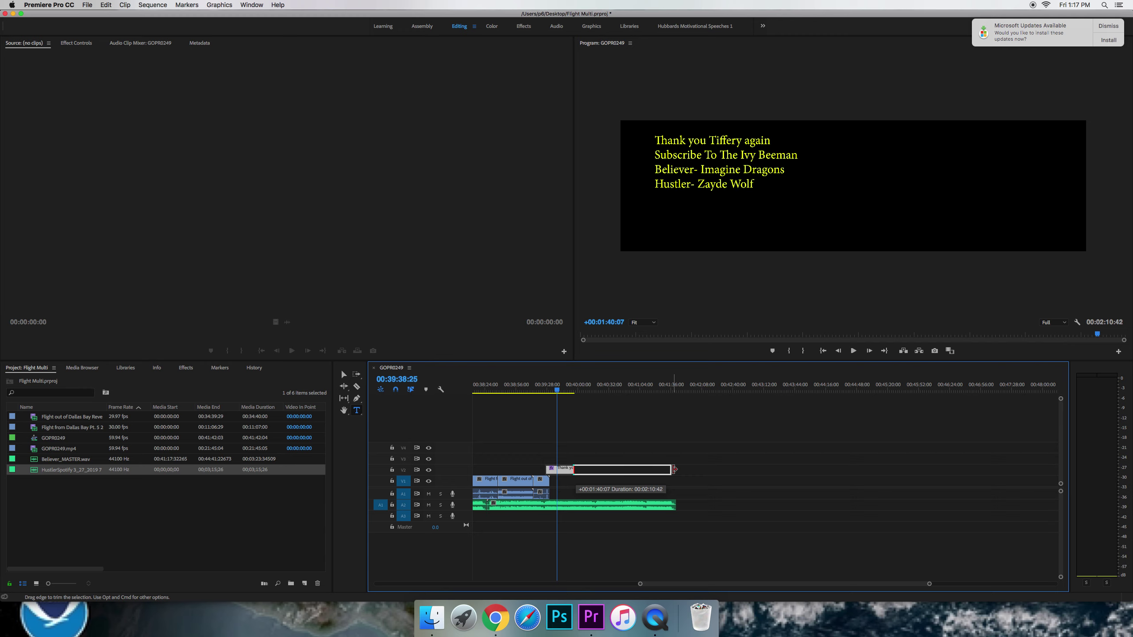
drag(670, 469, 677, 469)
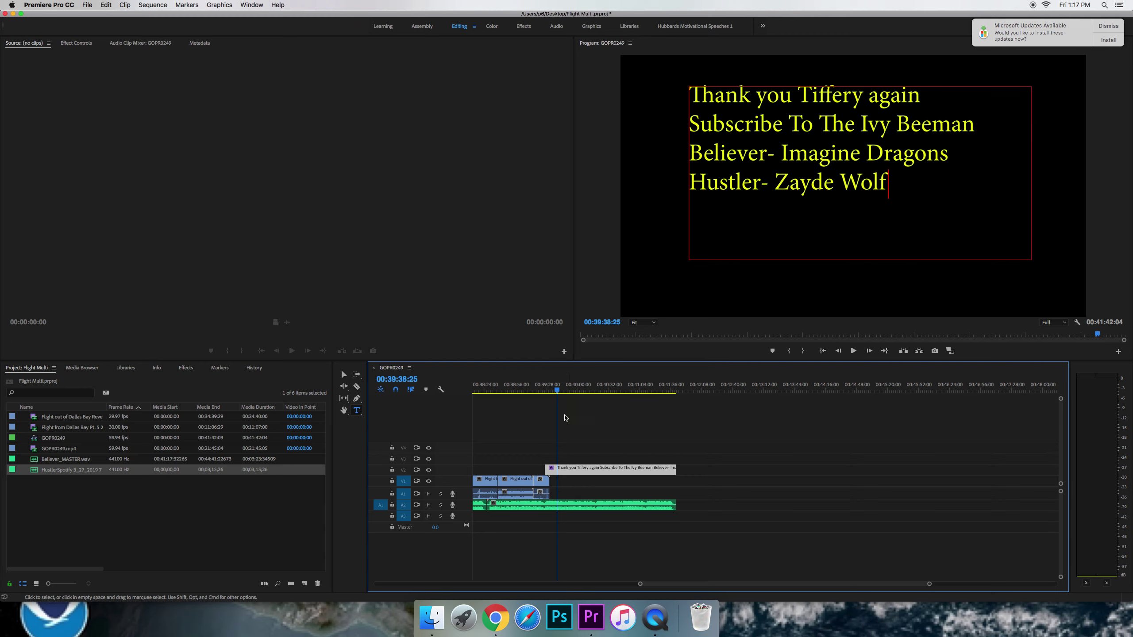
key(space)
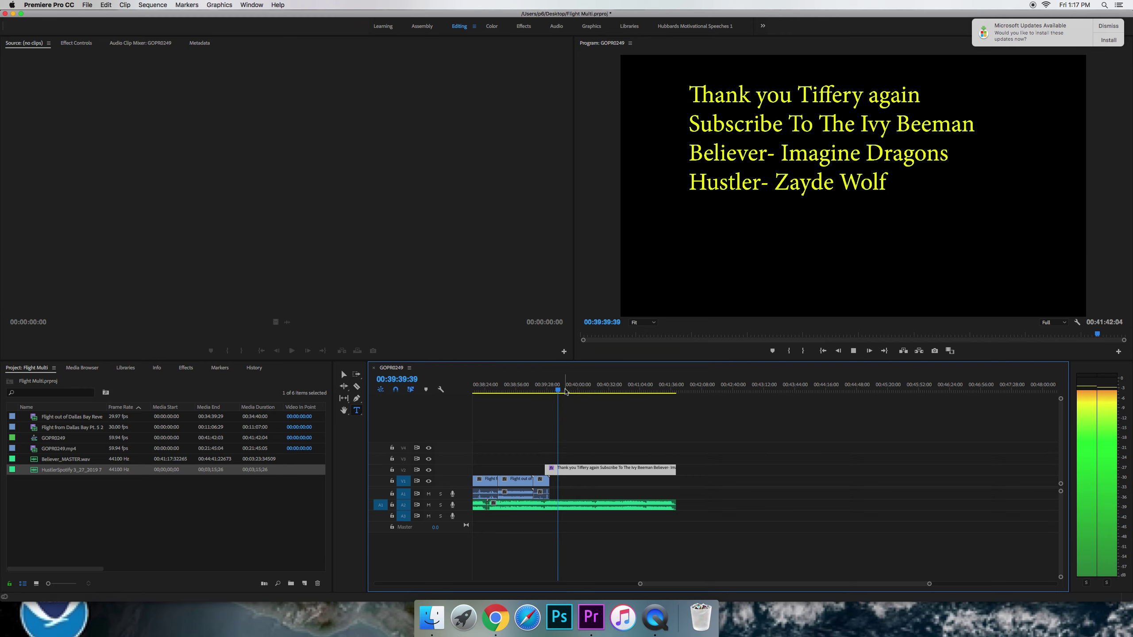
key(XF86AudioLowerVolume)
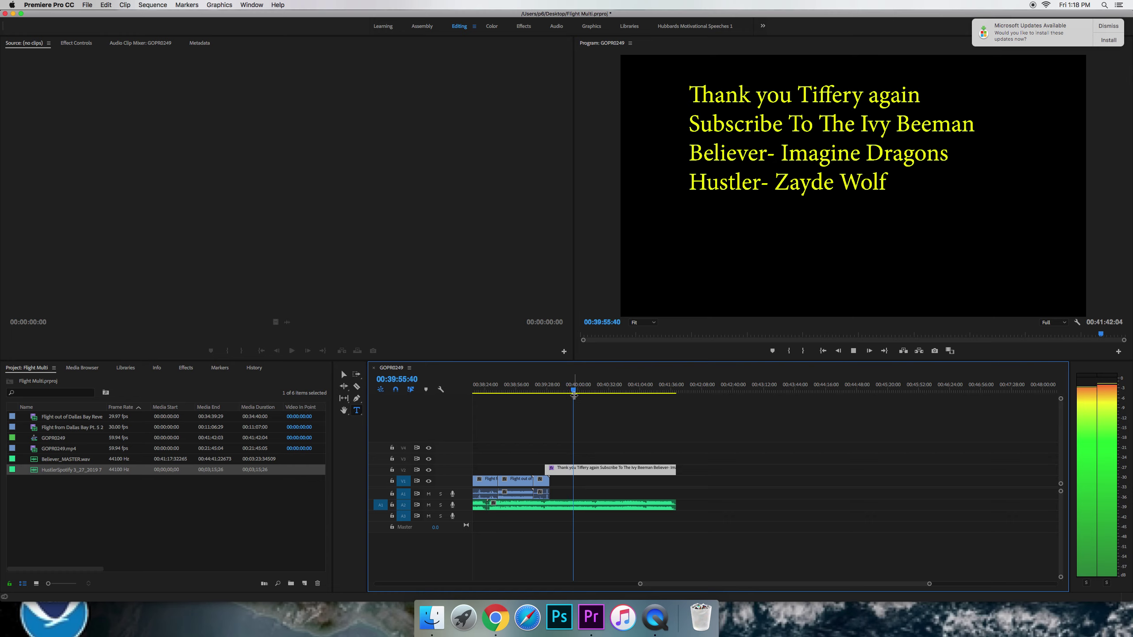
Scrub back through the cockpit footage from around 00:38 to 00:33
mouse_move(574, 394)
mouse_down()
mouse_move(504, 394)
mouse_move(525, 409)
mouse_up()
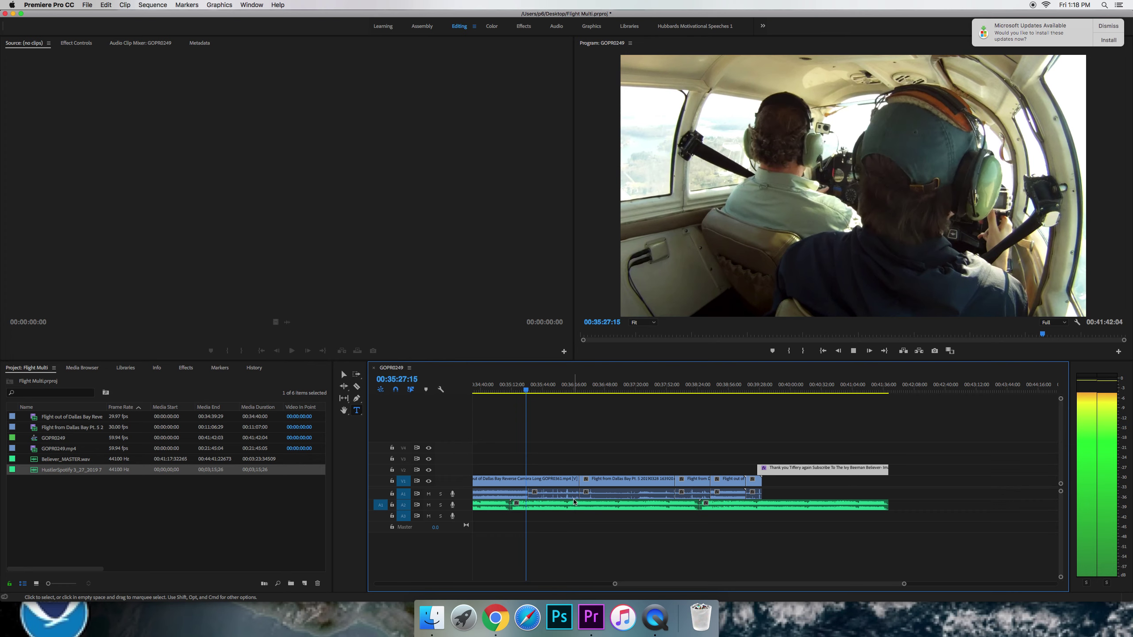
drag(549, 393, 751, 394)
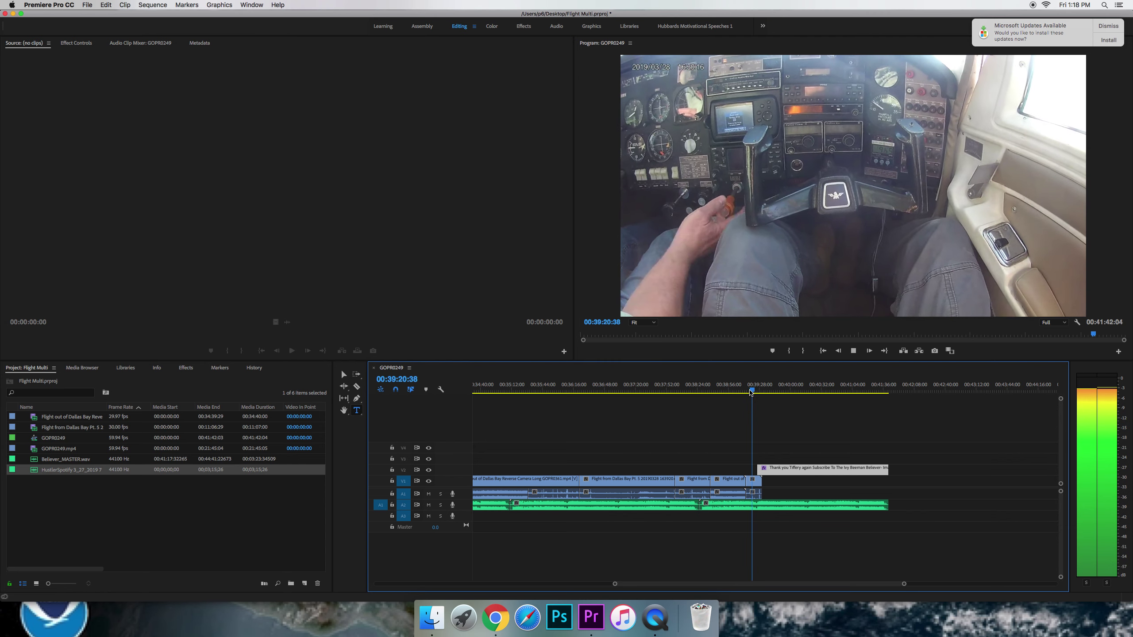
drag(751, 393, 423, 380)
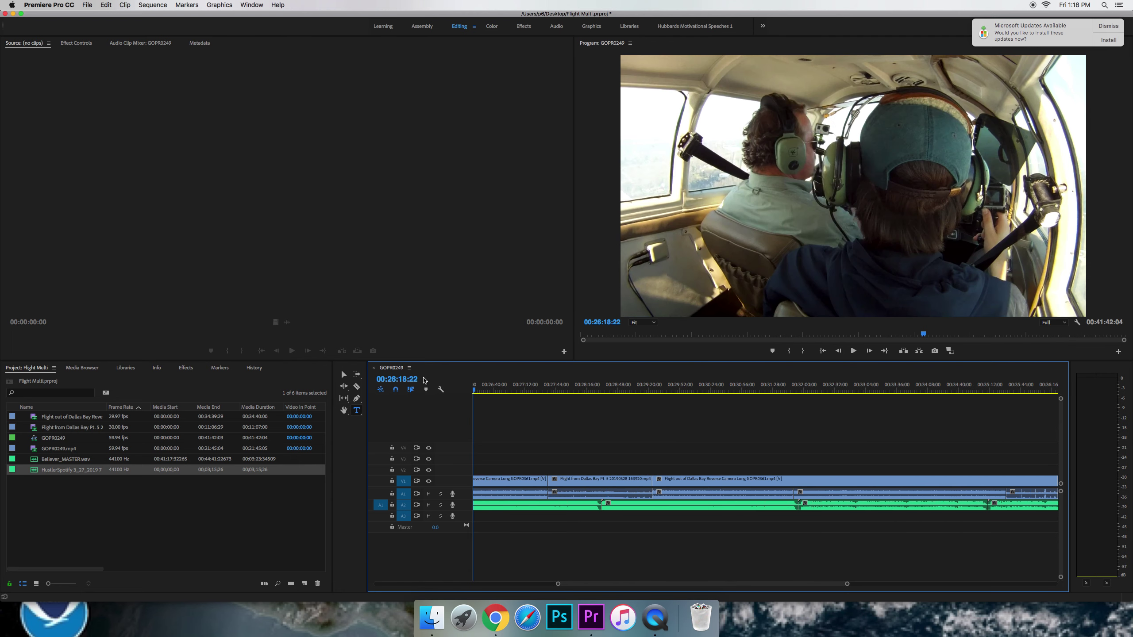
Play the sequence from the opening title, then bring Spotify in Chrome forward
drag(424, 379, 423, 380)
drag(648, 584, 477, 583)
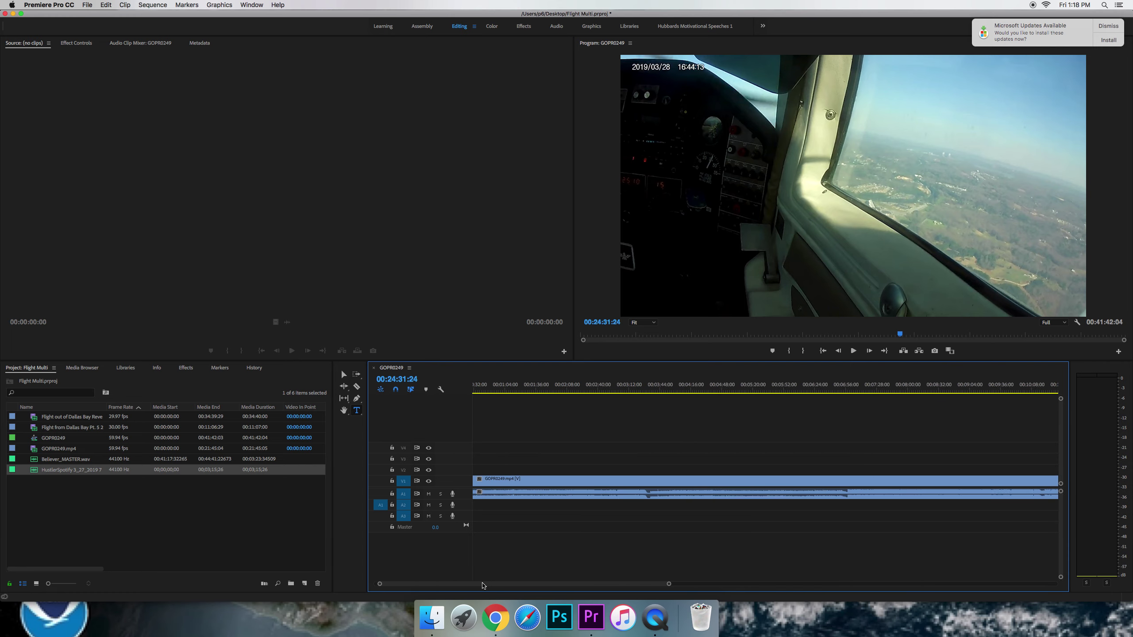
click(474, 389)
key(space)
key(space)
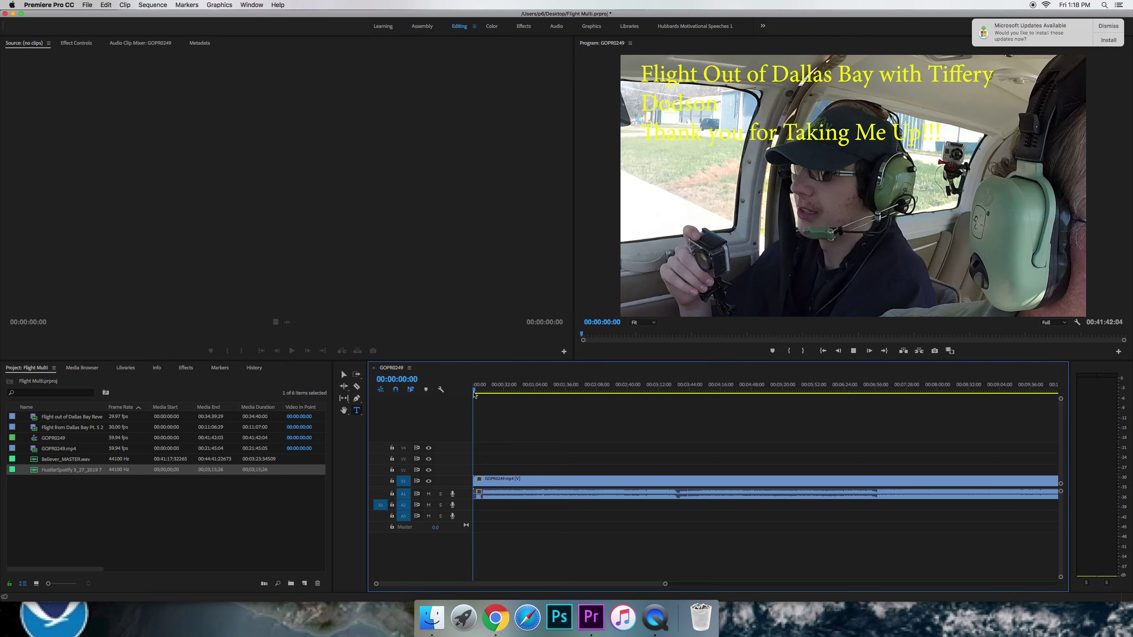
key(space)
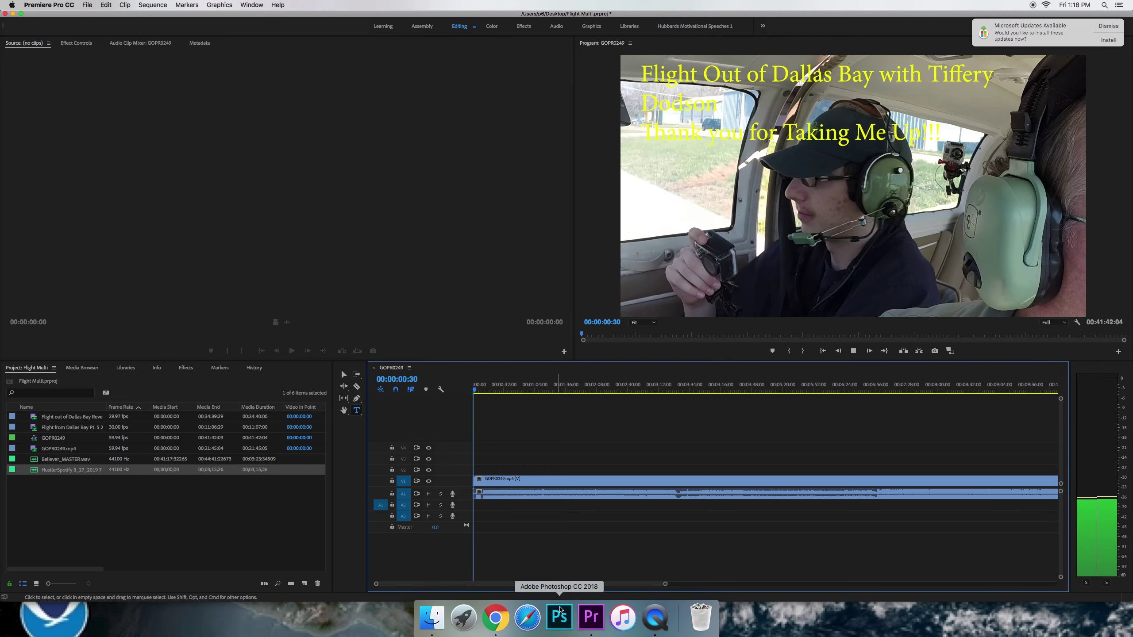
click(496, 620)
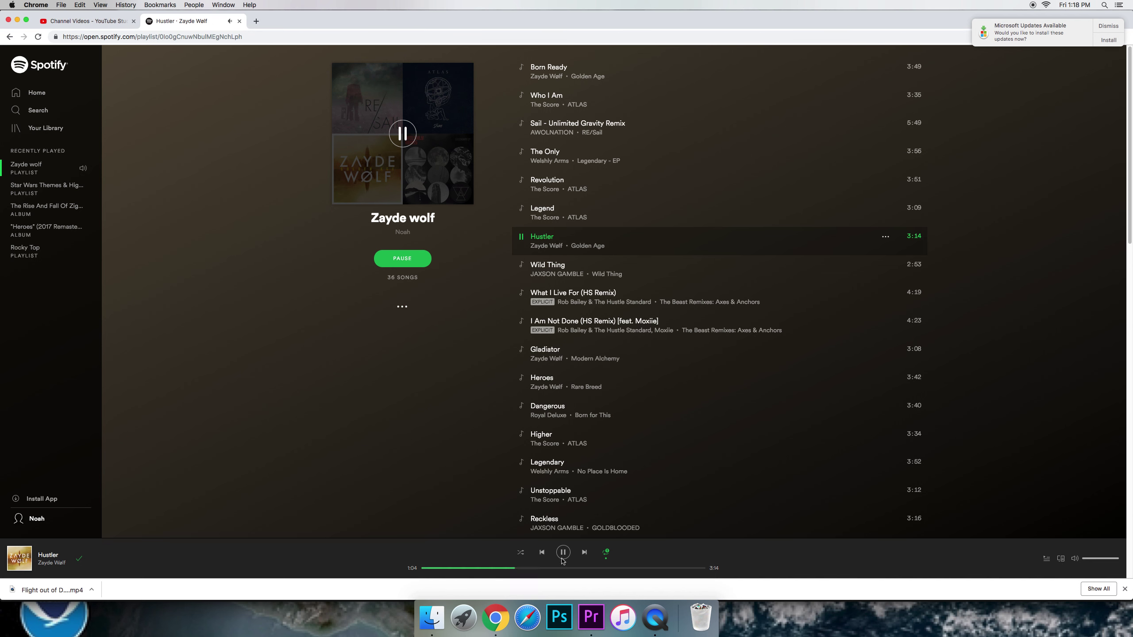
click(590, 627)
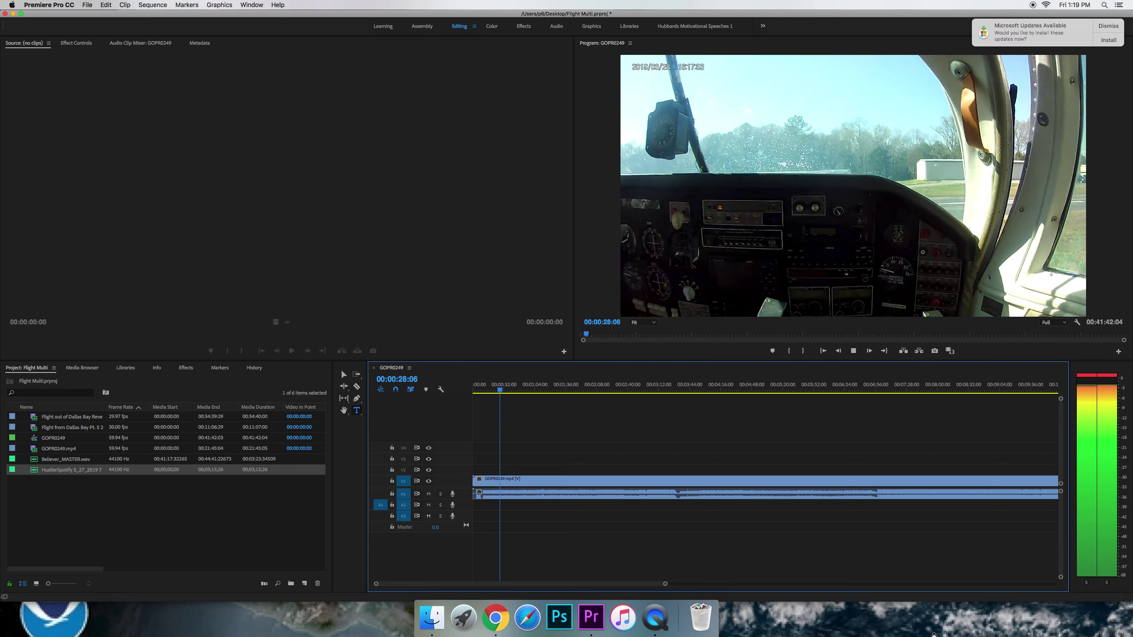
Open Export Settings with Cmd+M and choose the H.264 YouTube 1080p HD preset
key(super+m)
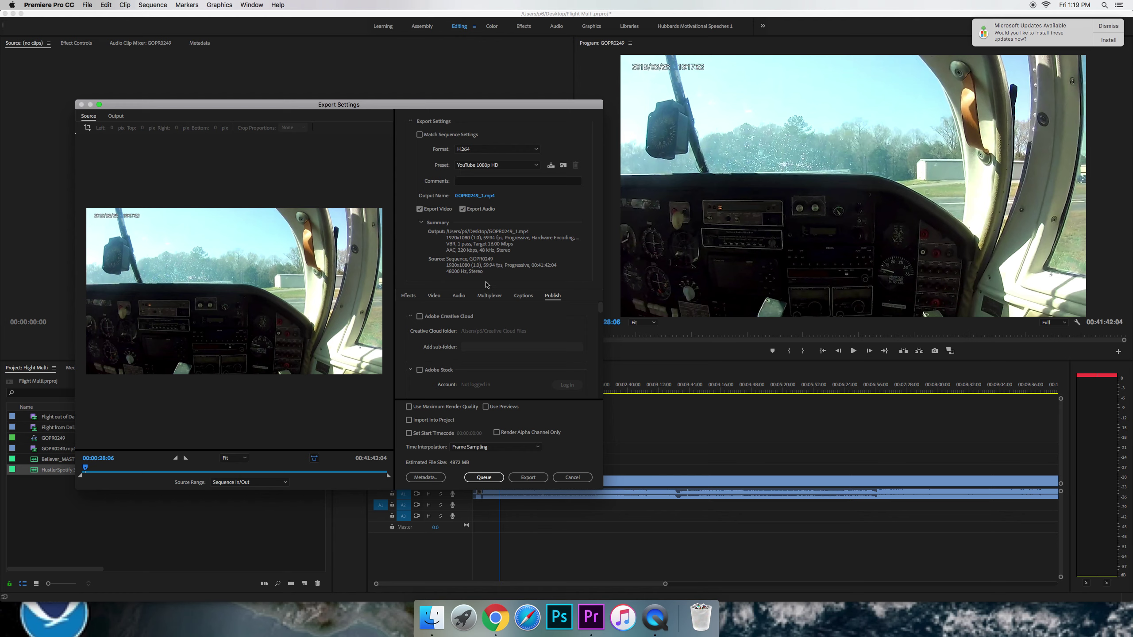
scroll(470, 338, down, 2)
scroll(460, 339, up, 2)
click(486, 166)
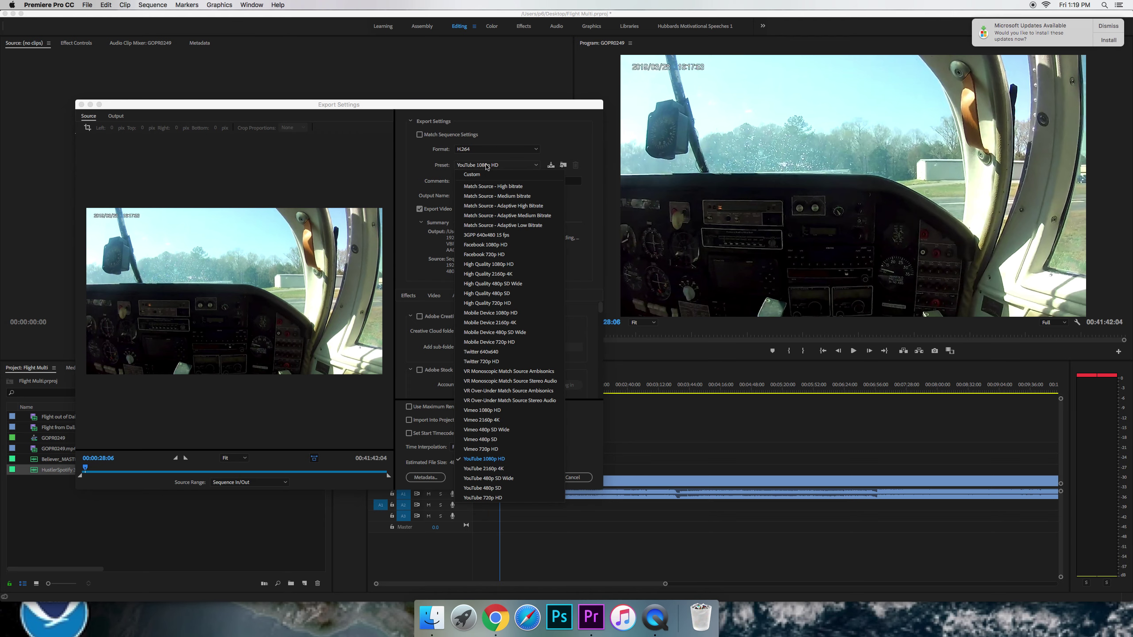
click(474, 460)
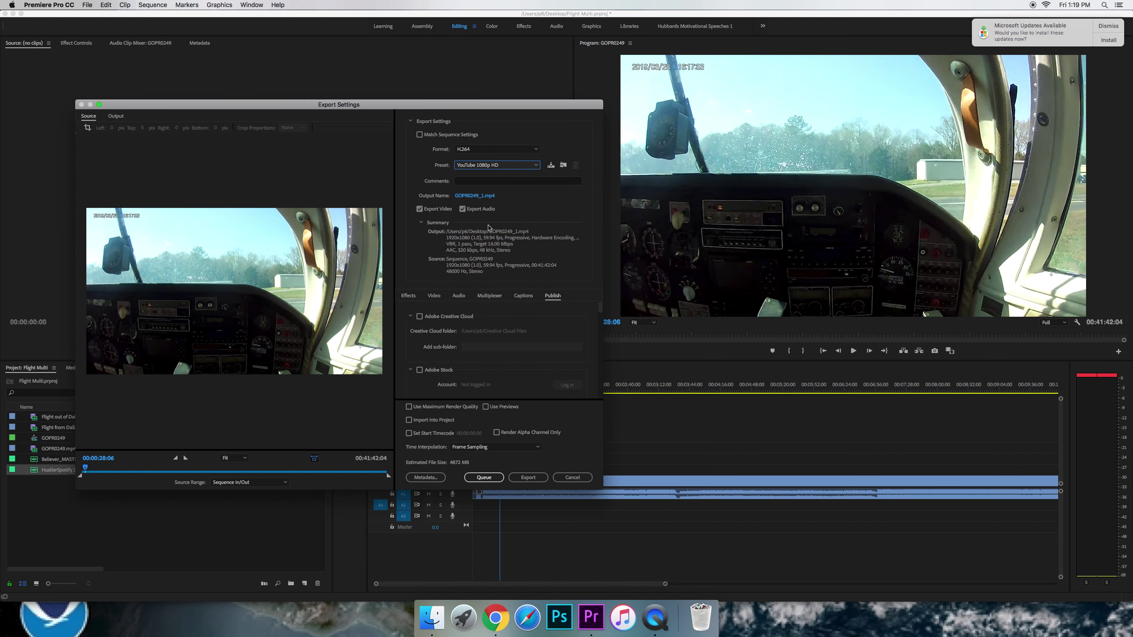
Name the output file Flight Re Edited Final.mp4 and start the export
click(480, 197)
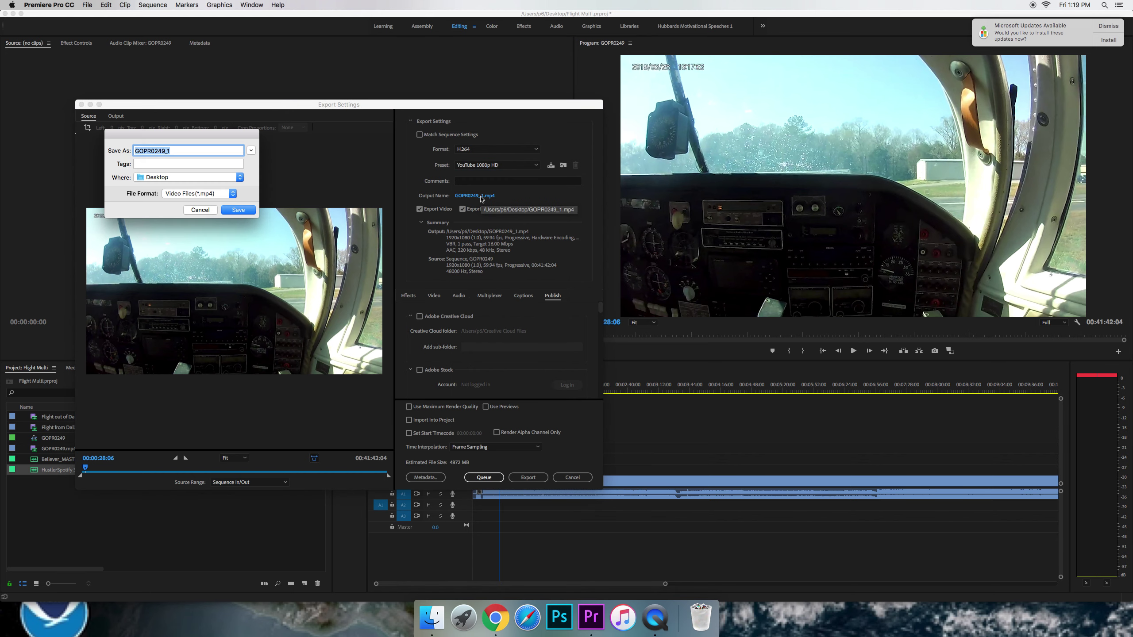
click(186, 153)
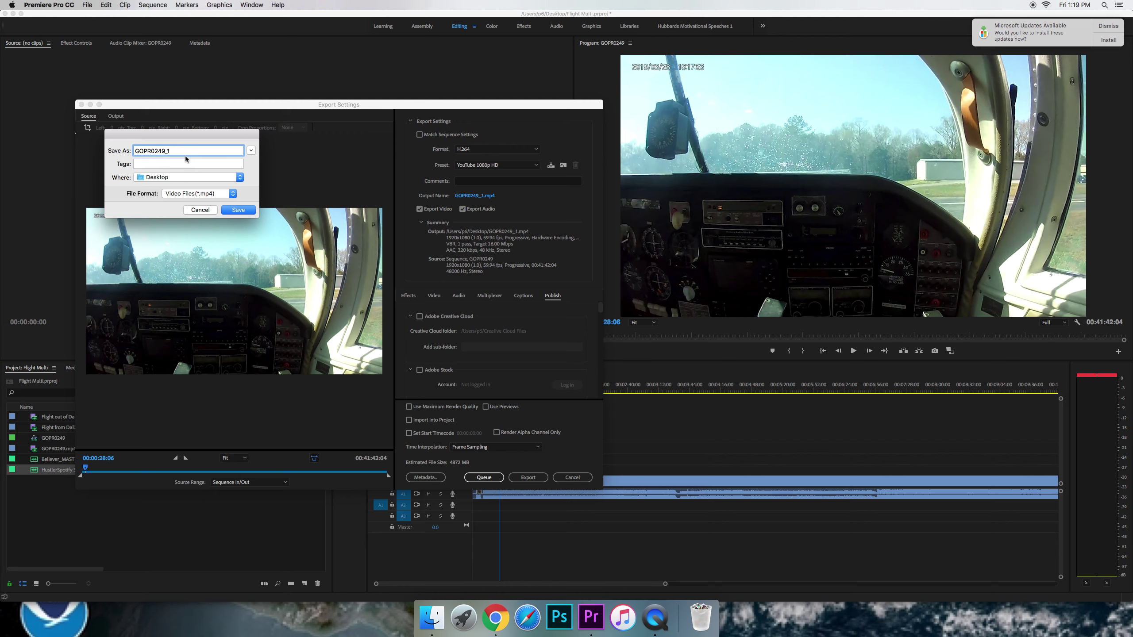
key(BackSpace)
key(BackSpace)
key(BackSpace)
text(F)
click(237, 210)
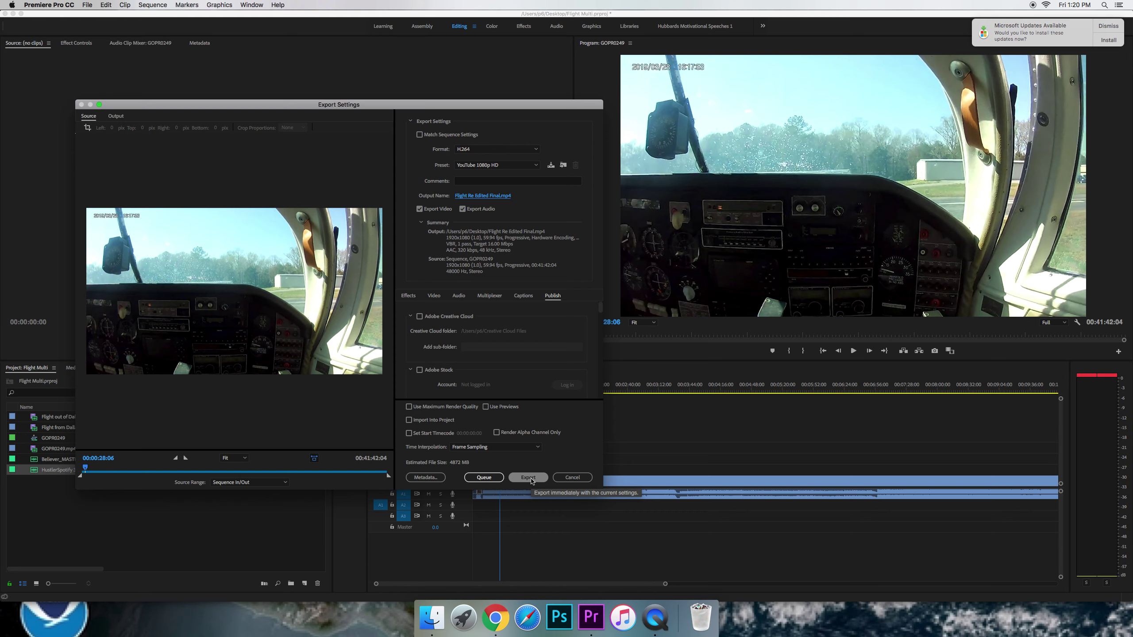
click(531, 479)
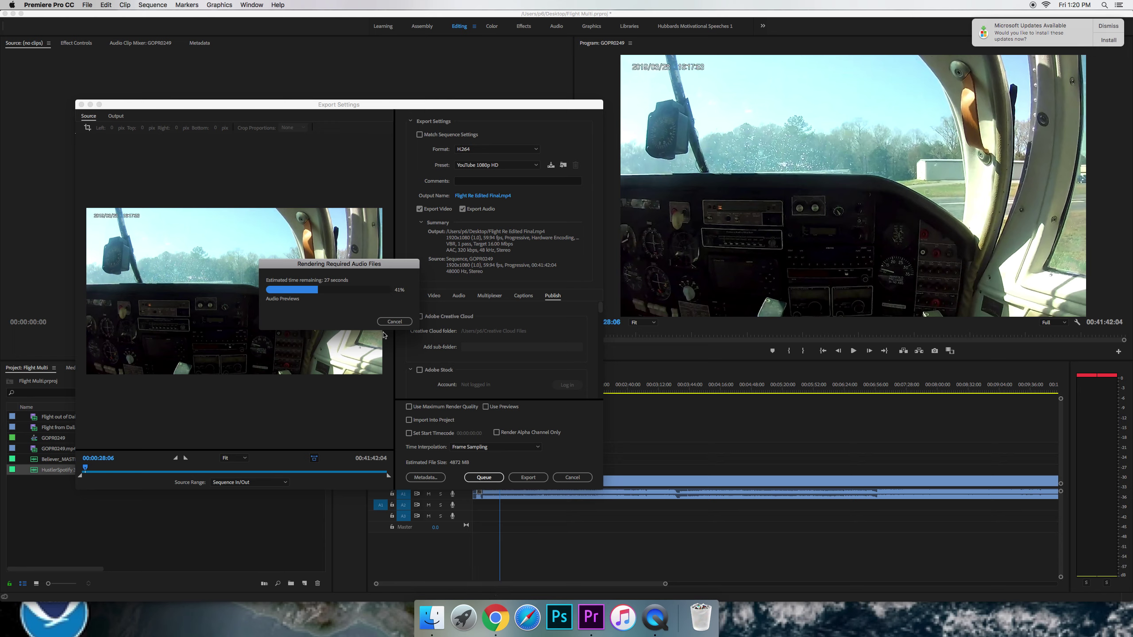
Bring Chrome's Spotify Zayde wolf playlist to the front while the export renders audio
click(505, 612)
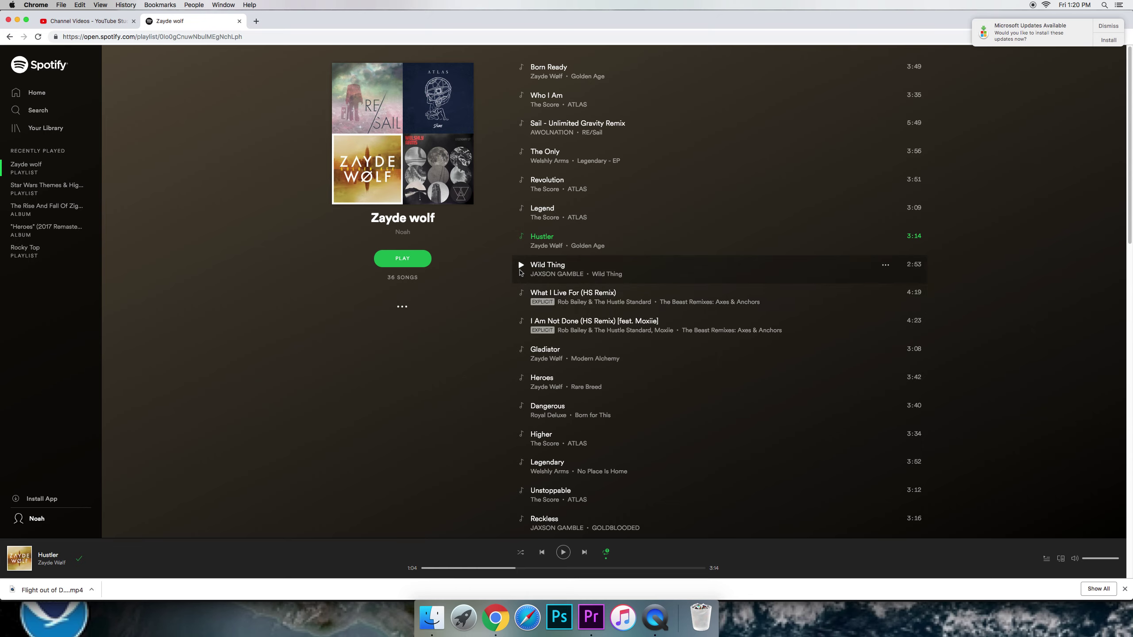
Play I'm a Wanted Man by Royal Deluxe from the Zayde wolf playlist
scroll(518, 276, down, 10)
scroll(518, 276, down, 5)
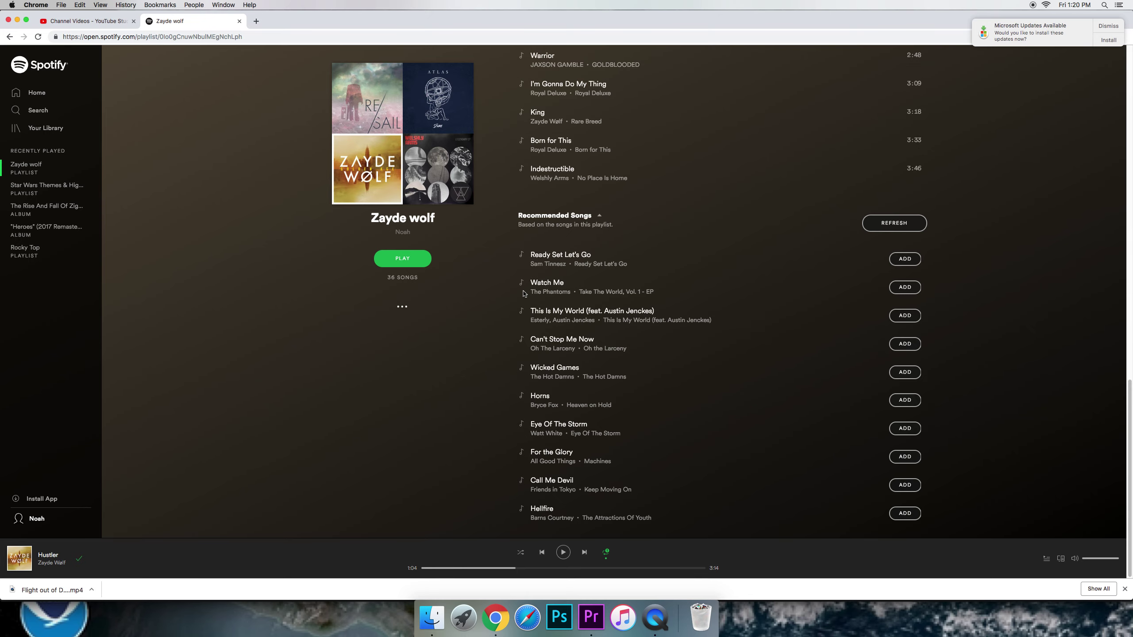
scroll(526, 172, up, 5)
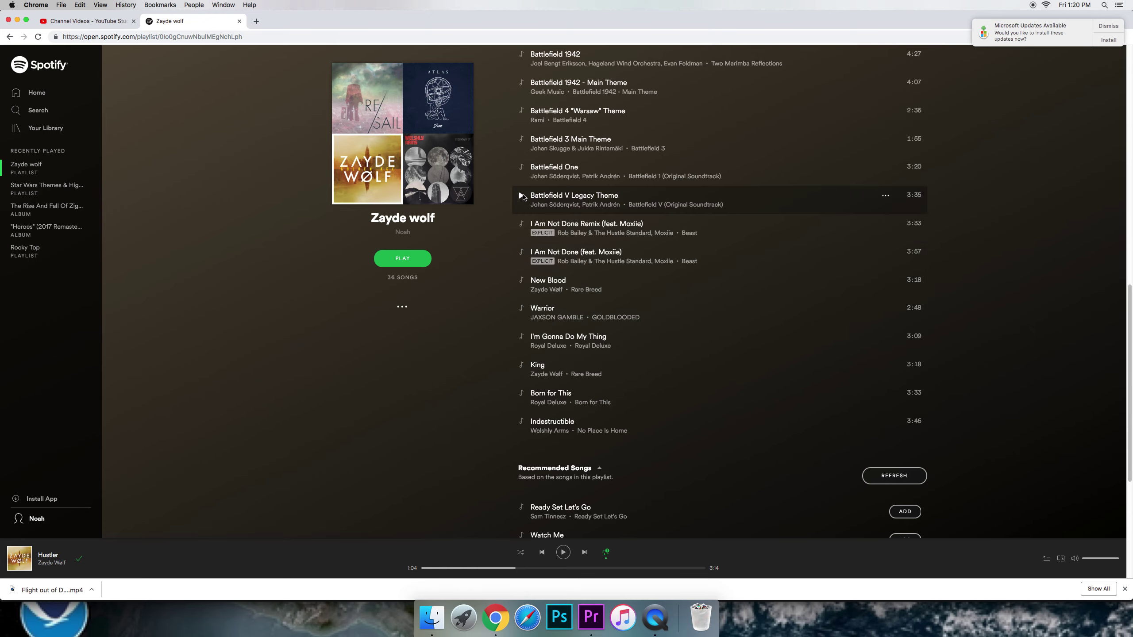
scroll(524, 125, up, 1)
scroll(524, 126, up, 3)
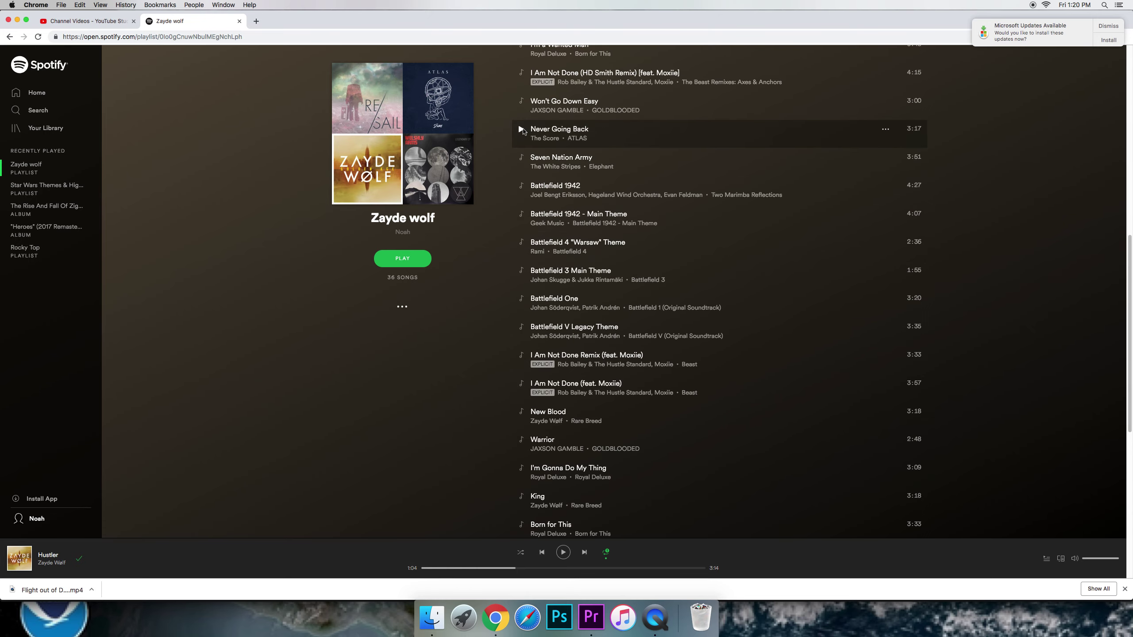
scroll(523, 127, up, 2)
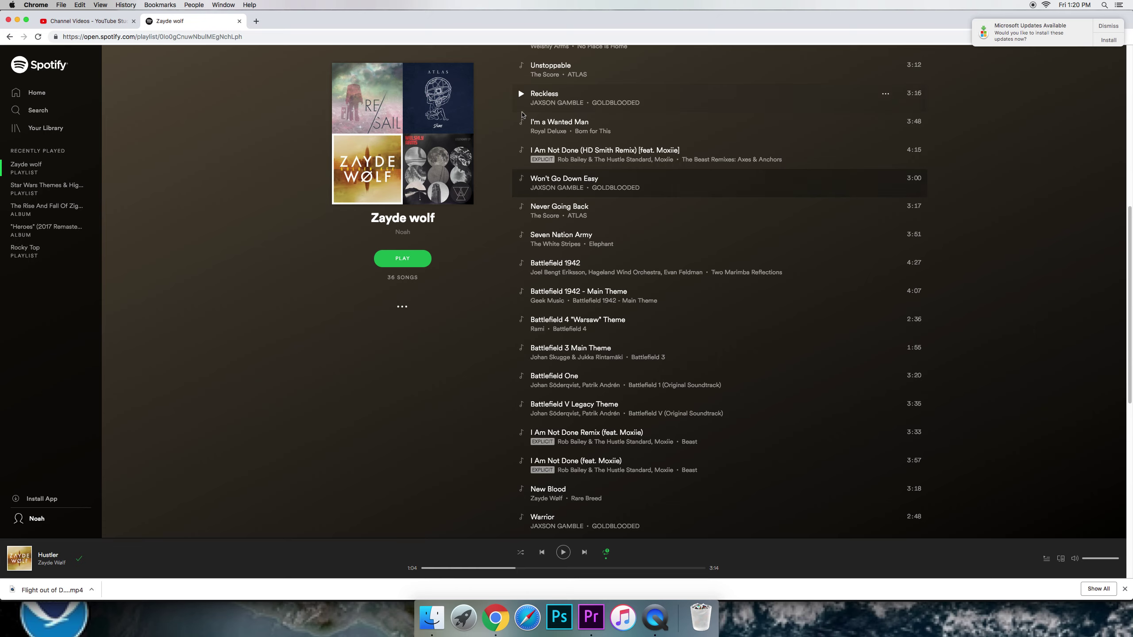
click(520, 122)
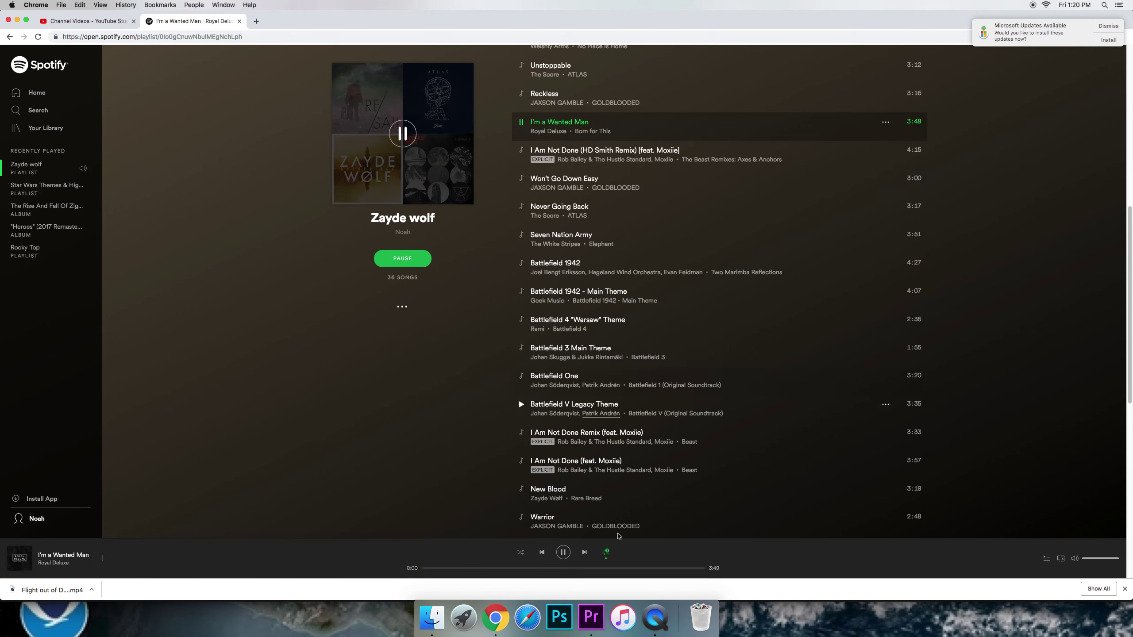
click(653, 625)
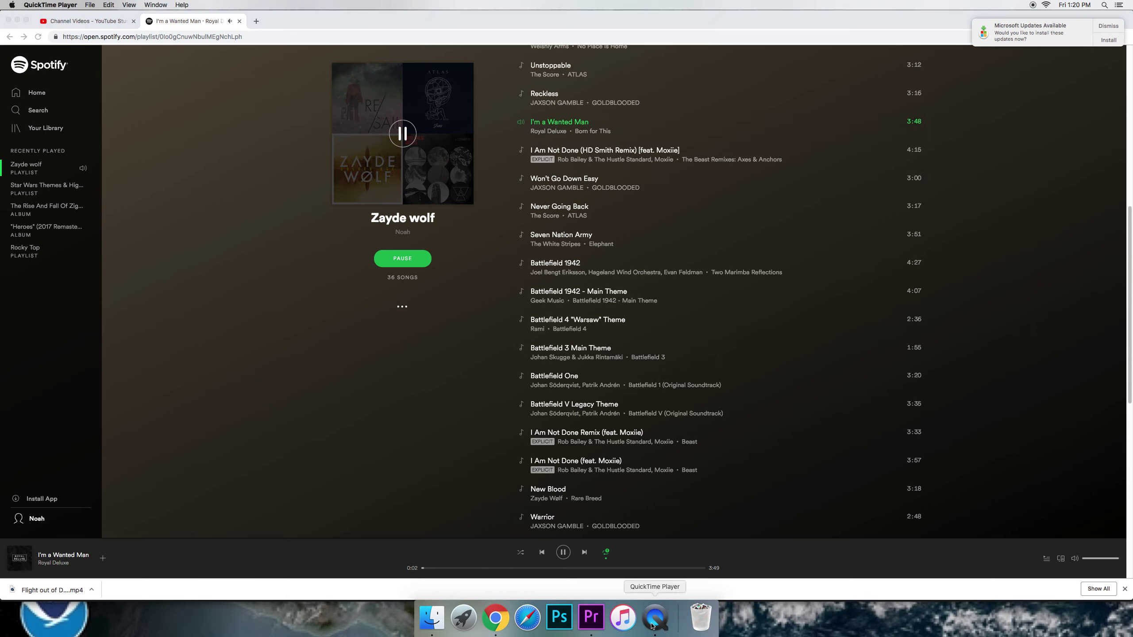
Return to Premiere Pro's export, now rendering audio files at 84%
click(592, 626)
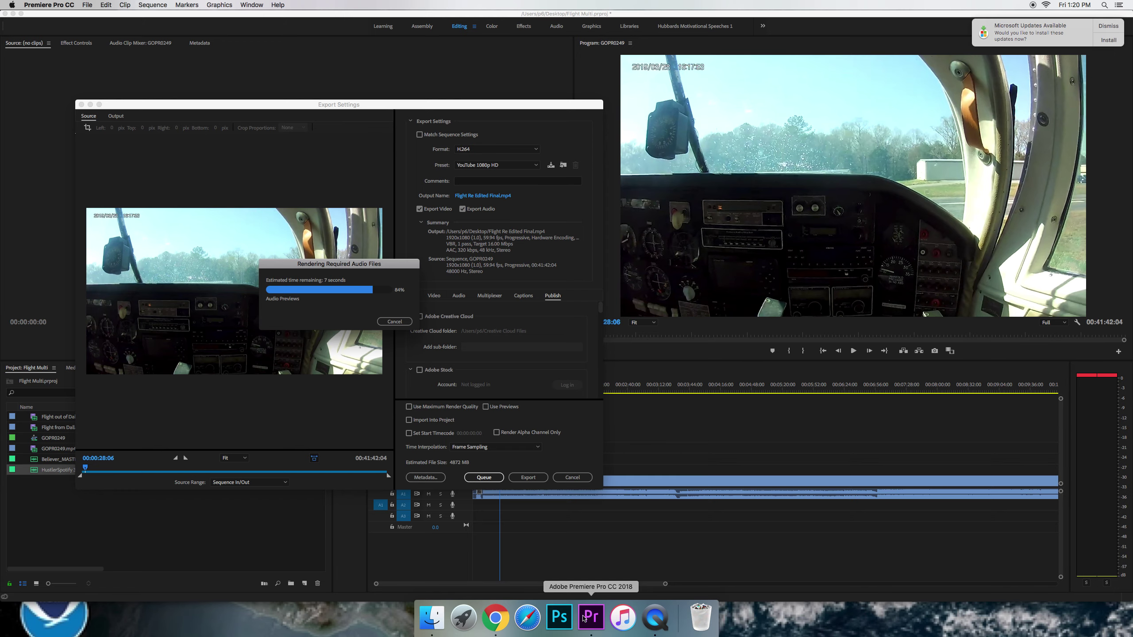